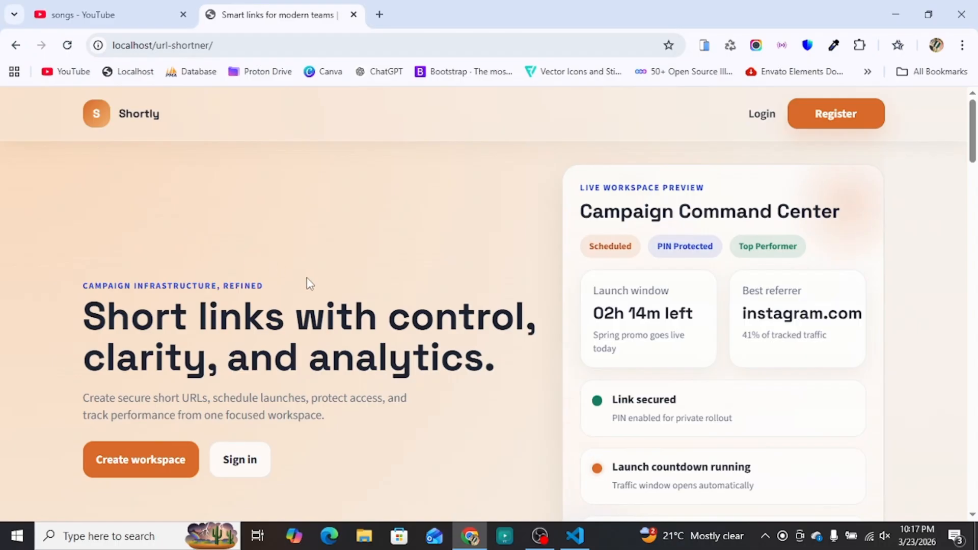
Step: Scroll down the Shortly landing page to look over its feature sections
scroll(284, 299, "down", 4)
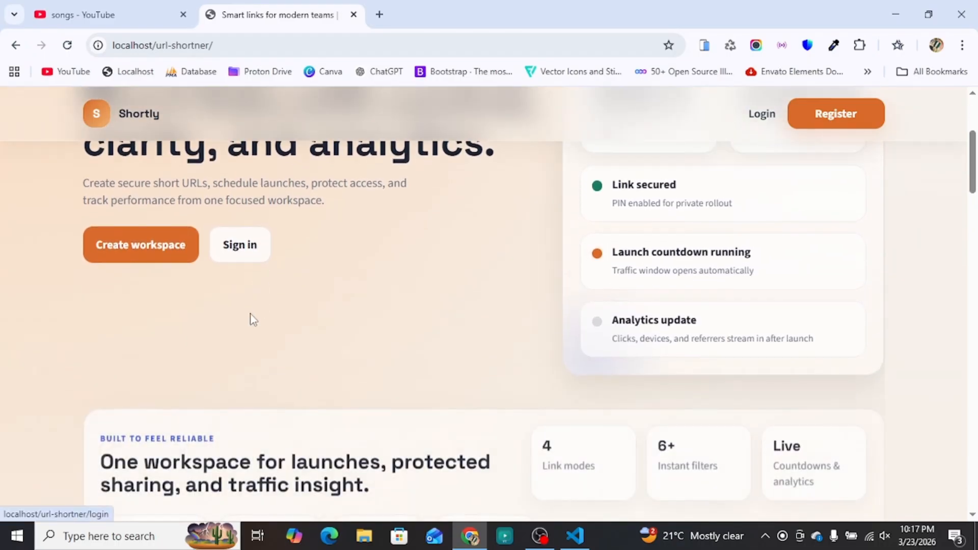
scroll(252, 316, "down", 3)
scroll(257, 319, "up", 7)
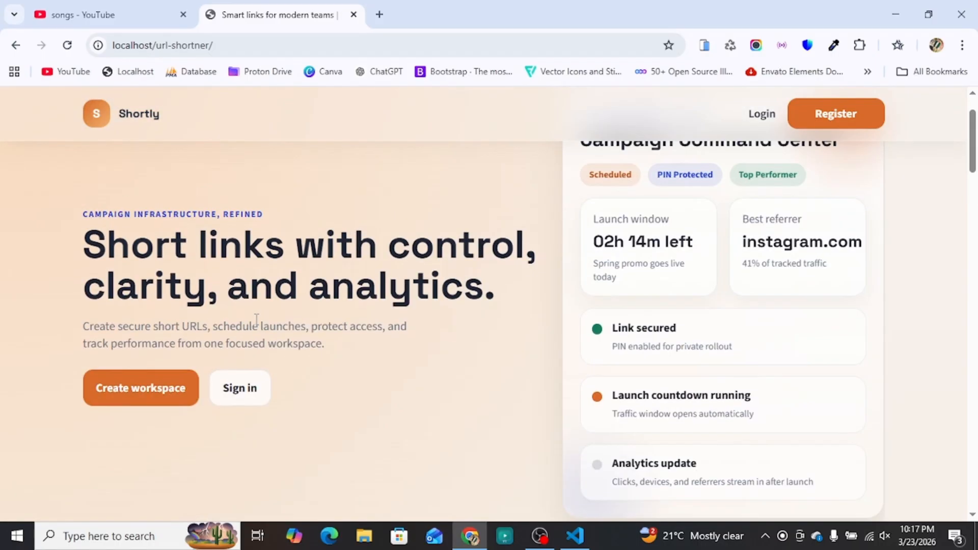
scroll(669, 368, "up", 2)
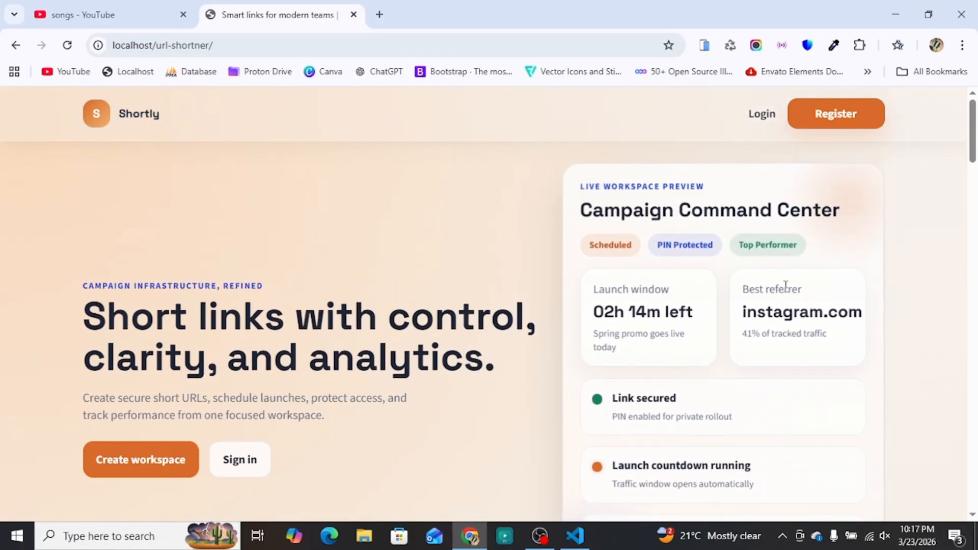
scroll(640, 455, "down", 10)
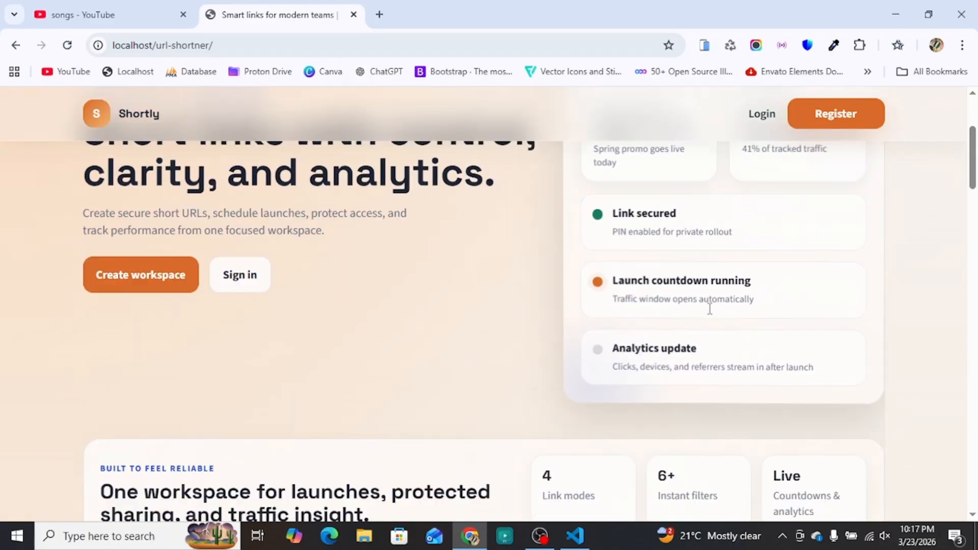
scroll(638, 373, "down", 4)
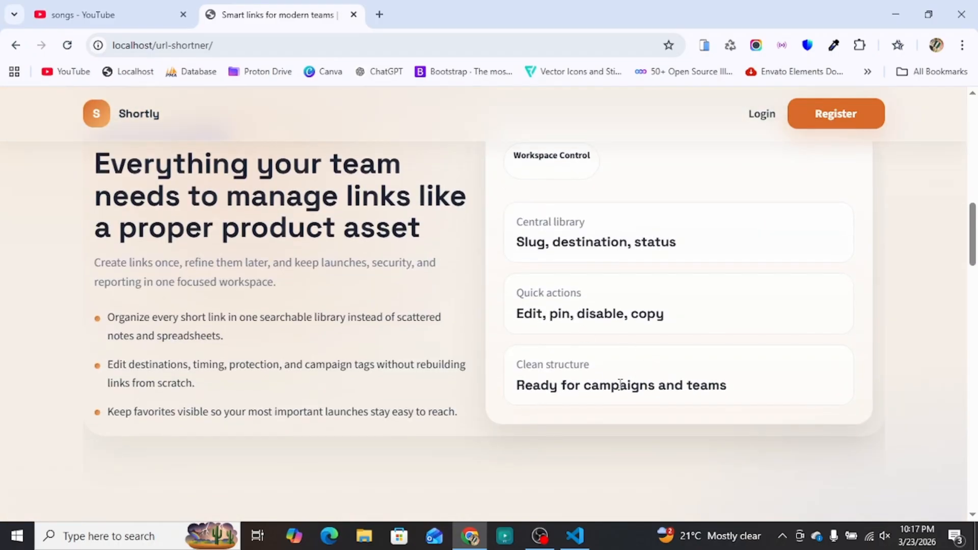
scroll(365, 344, "down", 8)
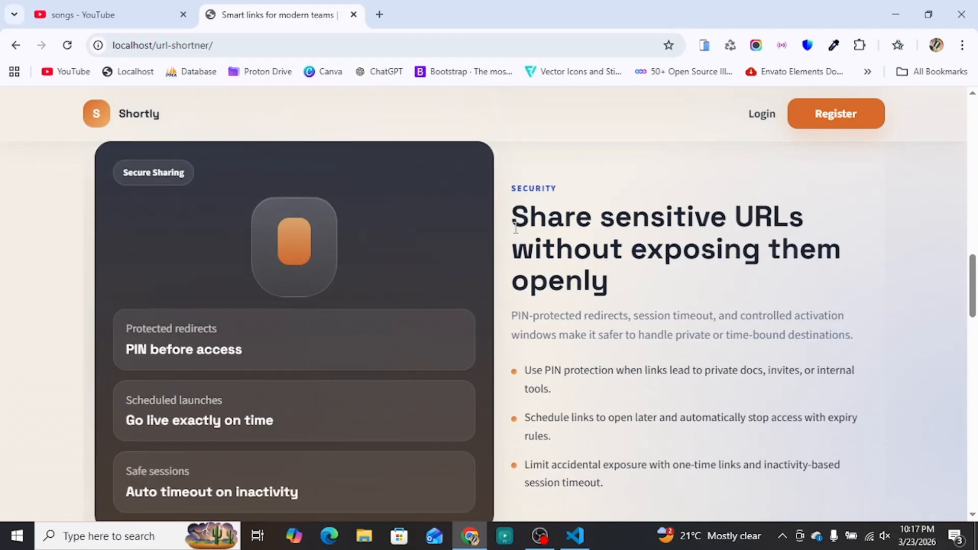
Step: Continue past the Share sensitive URLs section to the footer, scroll back up, and go to Login
left_click_drag(517, 217, 662, 281)
left_click(661, 280)
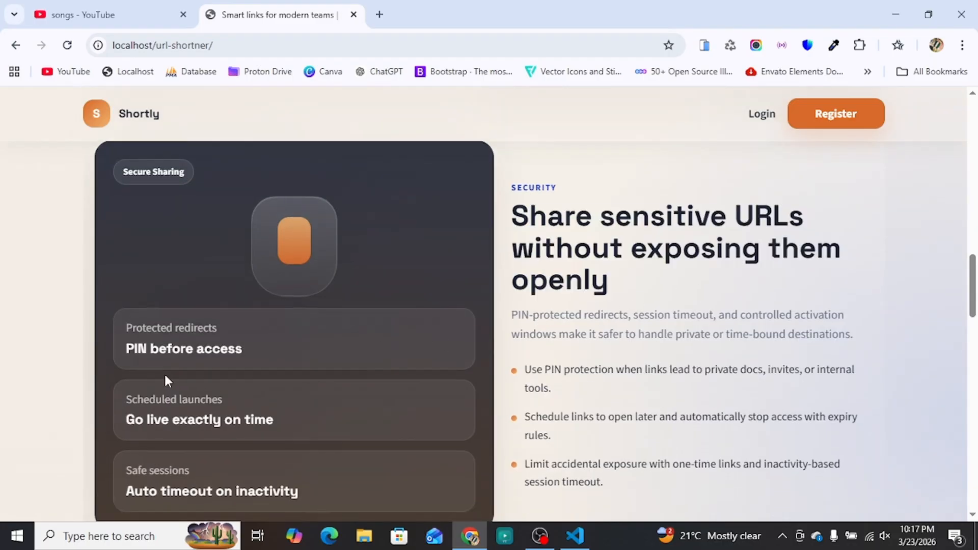
scroll(164, 373, "down", 10)
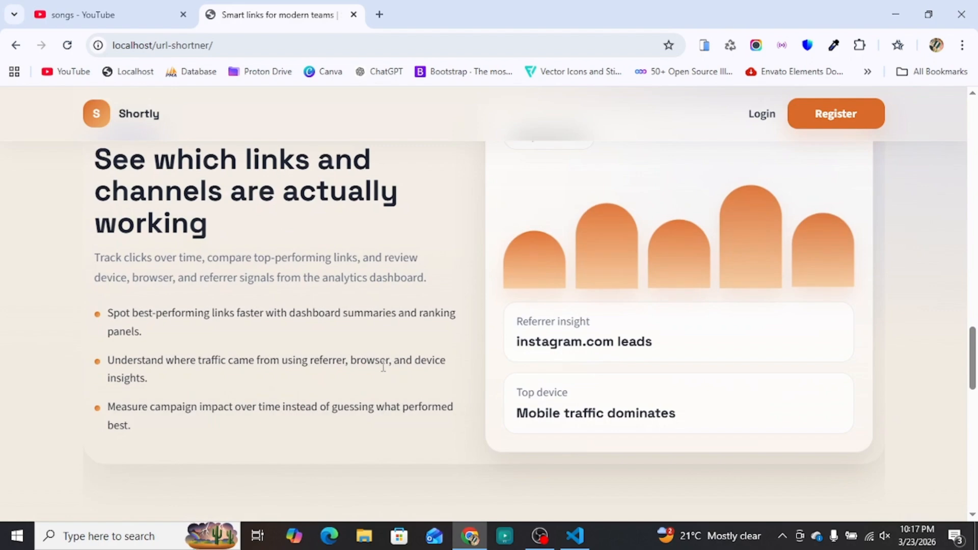
scroll(383, 366, "down", 6)
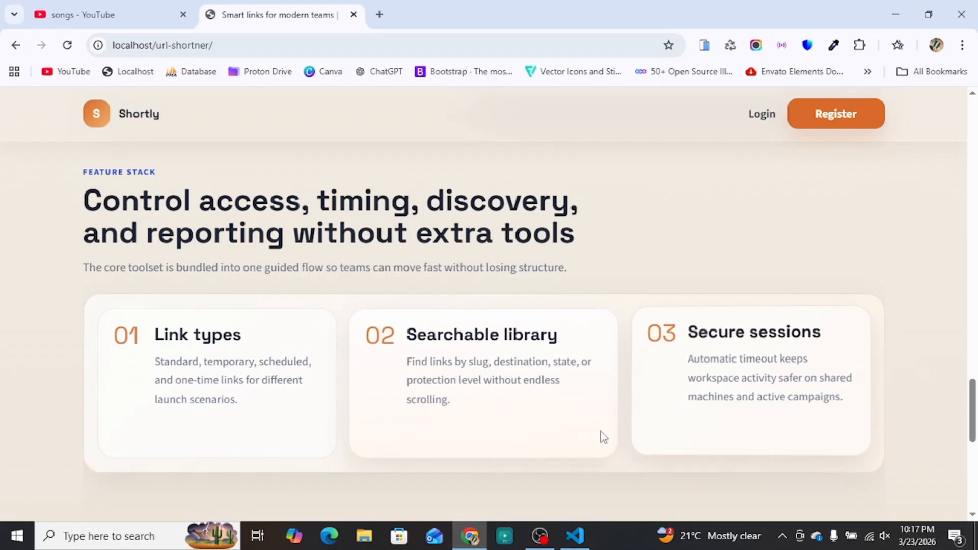
scroll(225, 380, "down", 8)
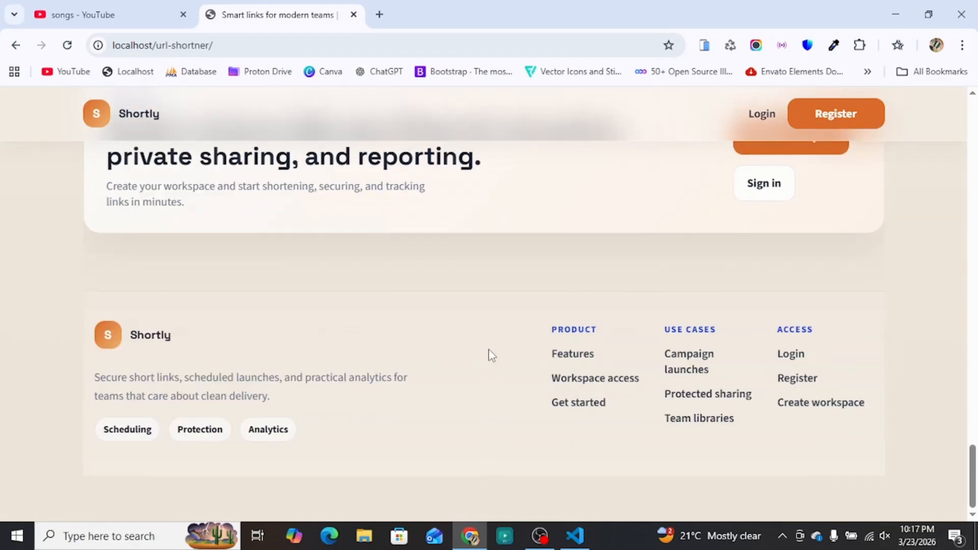
scroll(347, 365, "up", 15)
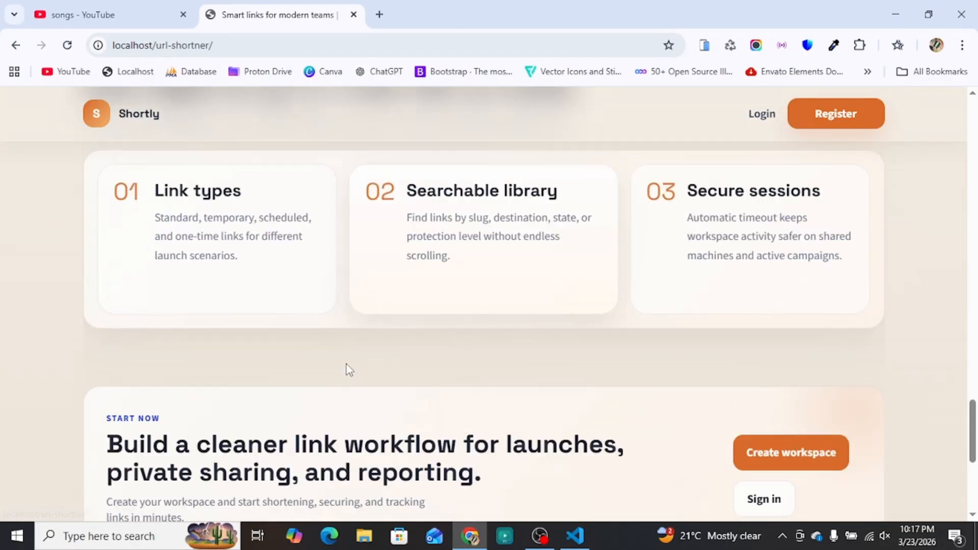
scroll(340, 360, "up", 10)
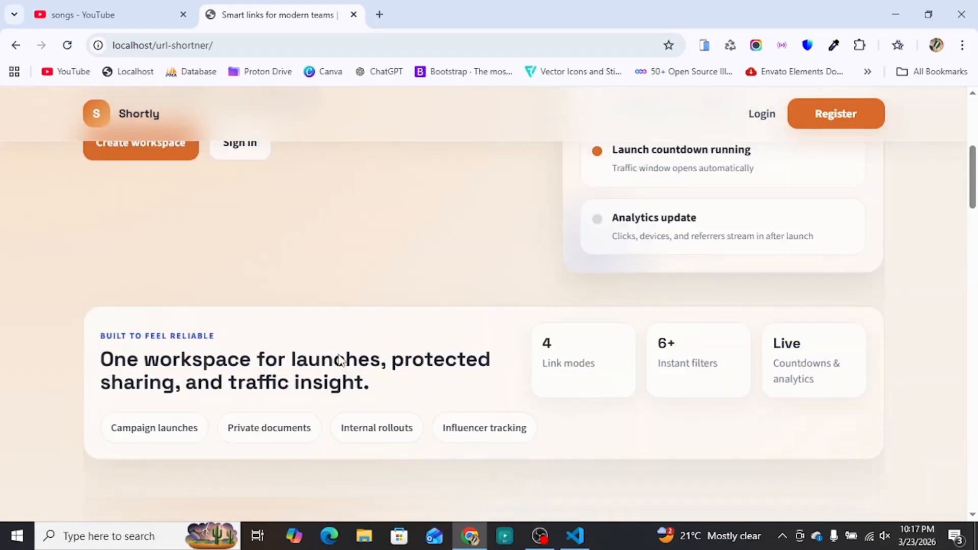
left_click(762, 119)
Step: Look at the Create account page, then return to the Login page
left_click(858, 117)
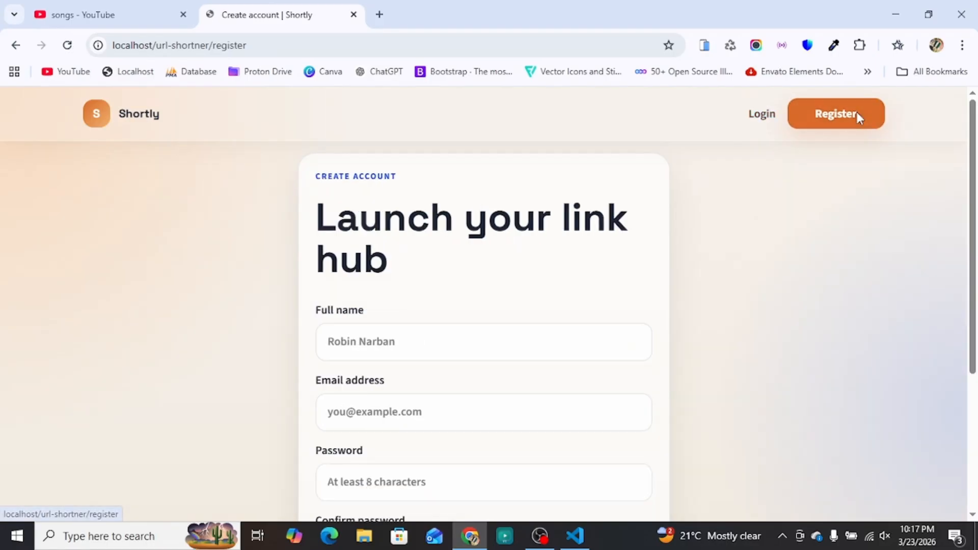
scroll(482, 291, "down", 4)
scroll(672, 330, "up", 4)
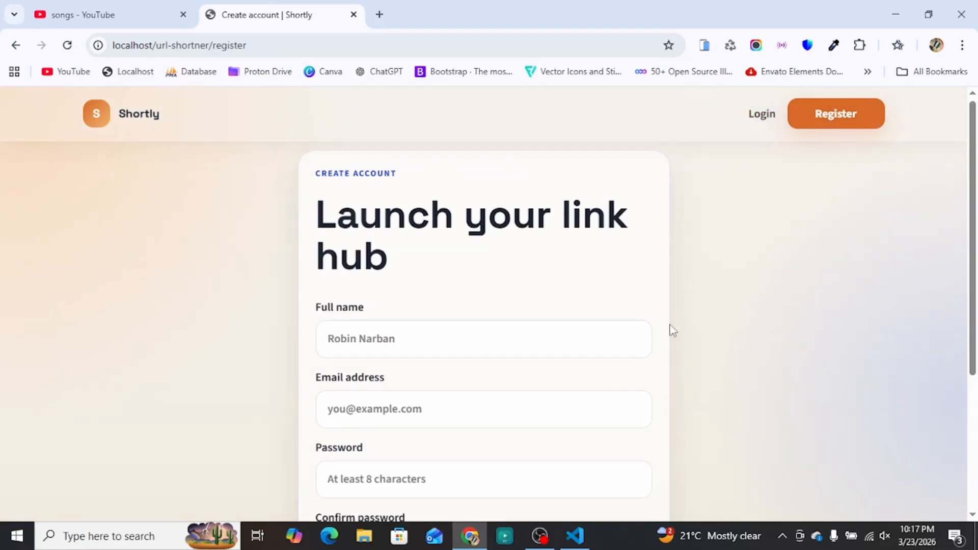
left_click(764, 120)
Step: Sign in with the account email and password to reach the dashboard
left_click(434, 348)
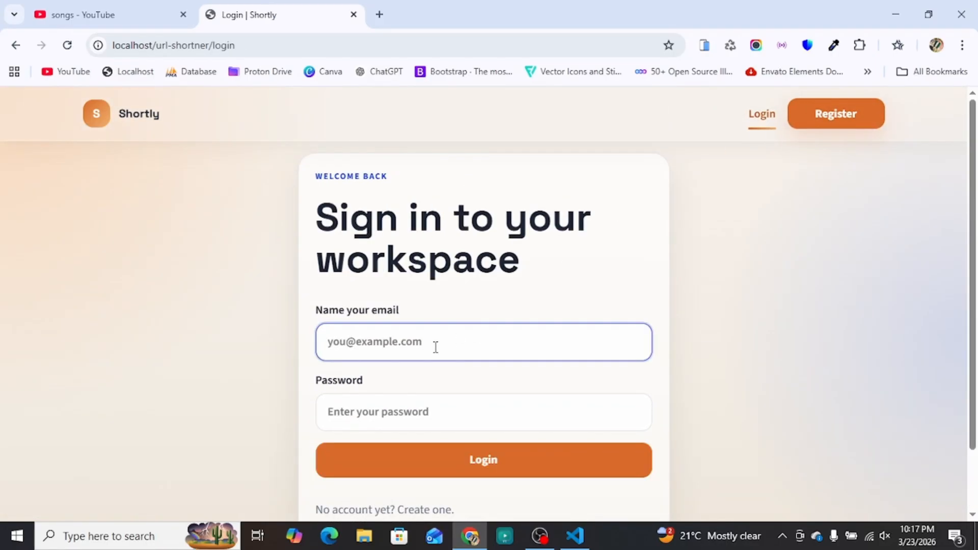
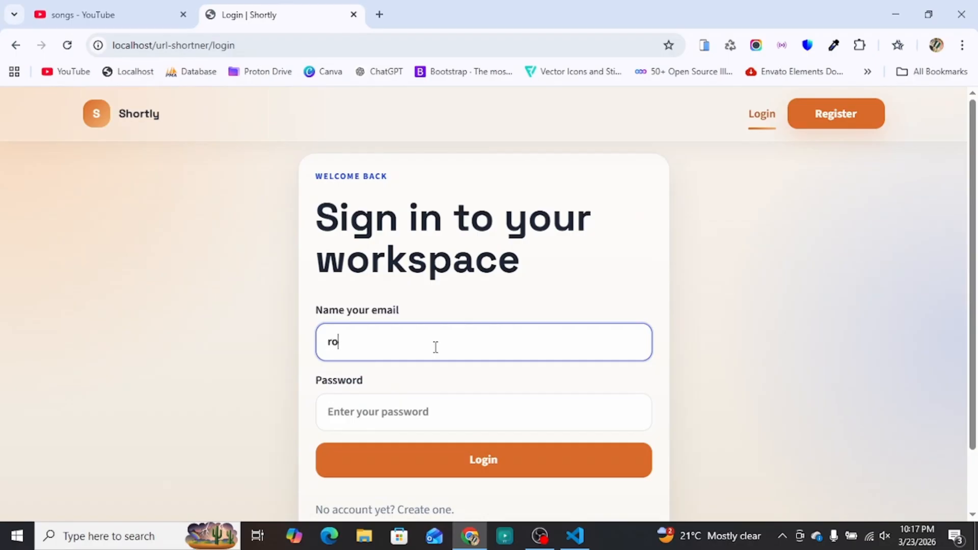
key("Tab")
type("12345")
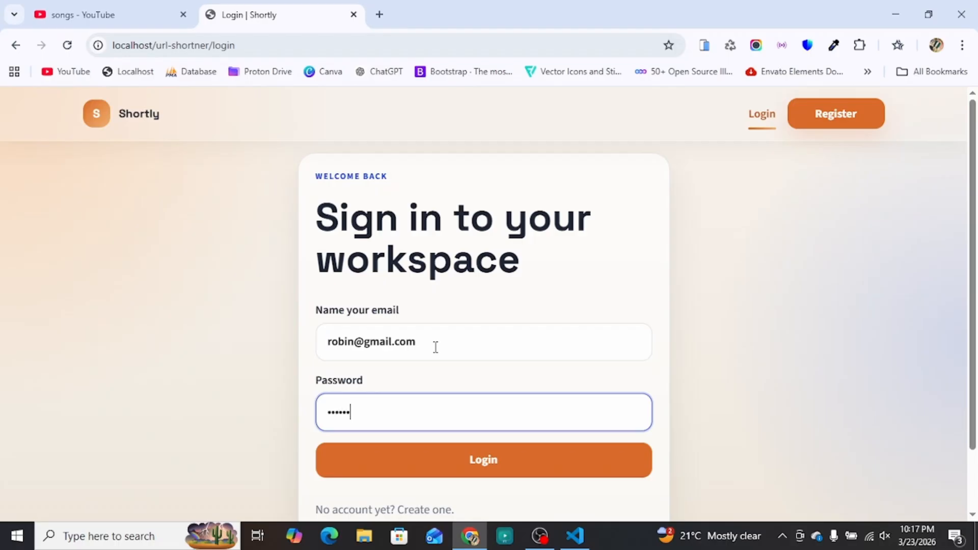
scroll(435, 363, "down", 1)
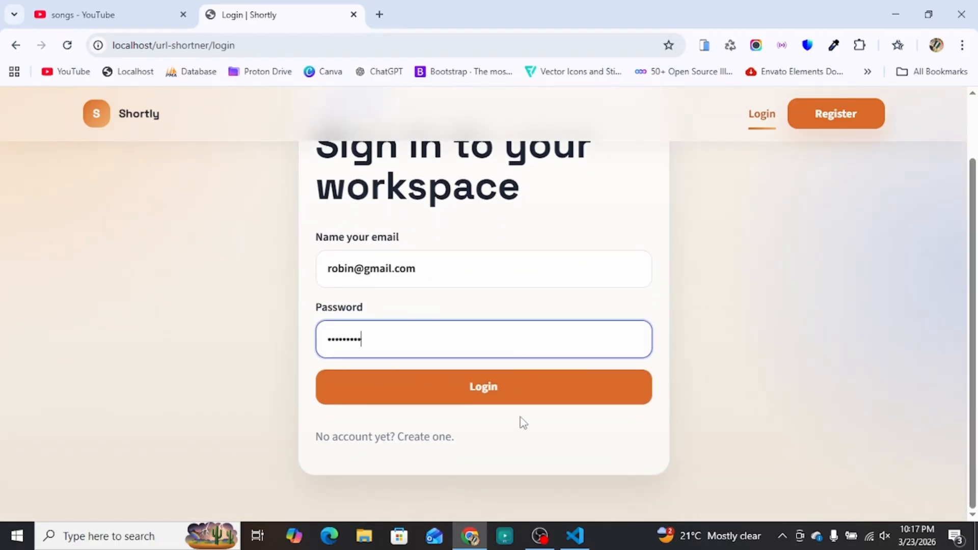
left_click(500, 392)
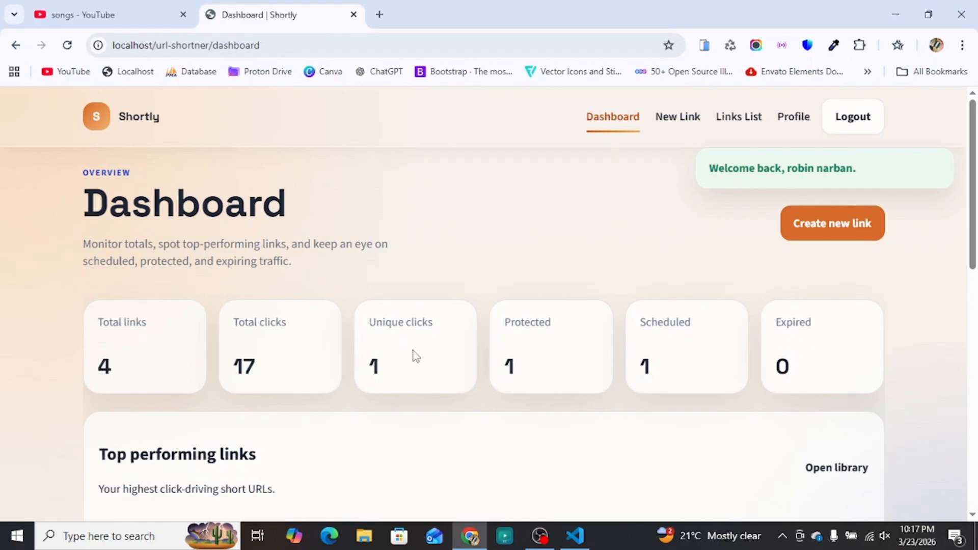
scroll(616, 331, "down", 1)
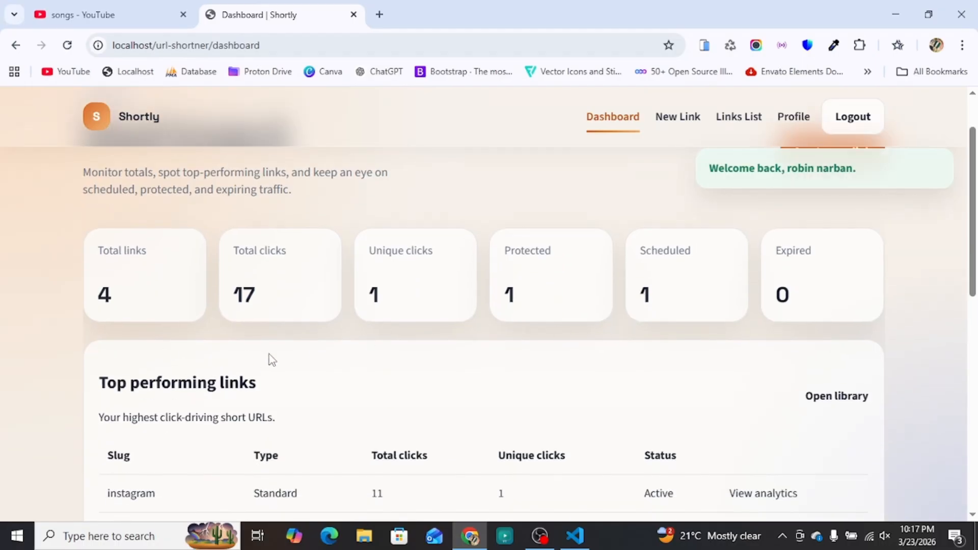
scroll(400, 351, "down", 1)
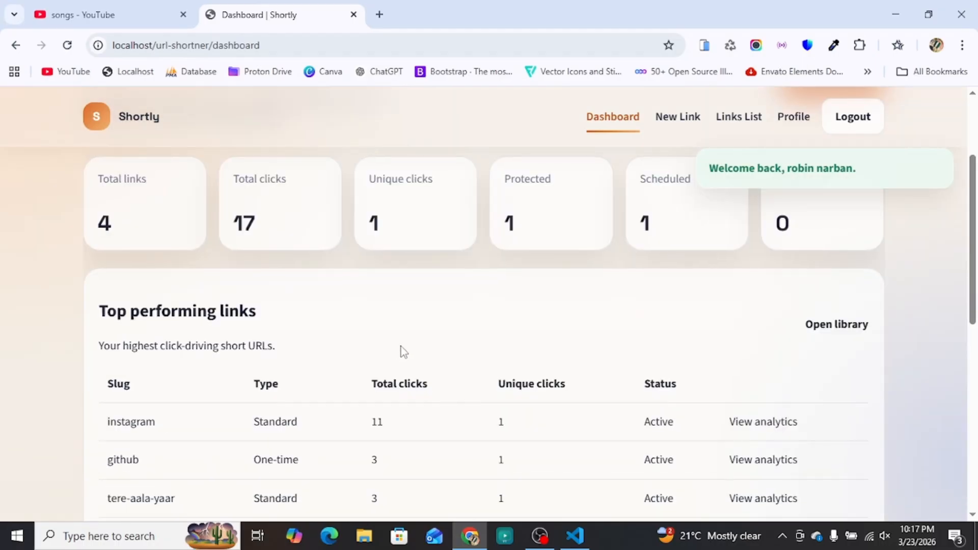
scroll(403, 344, "down", 1)
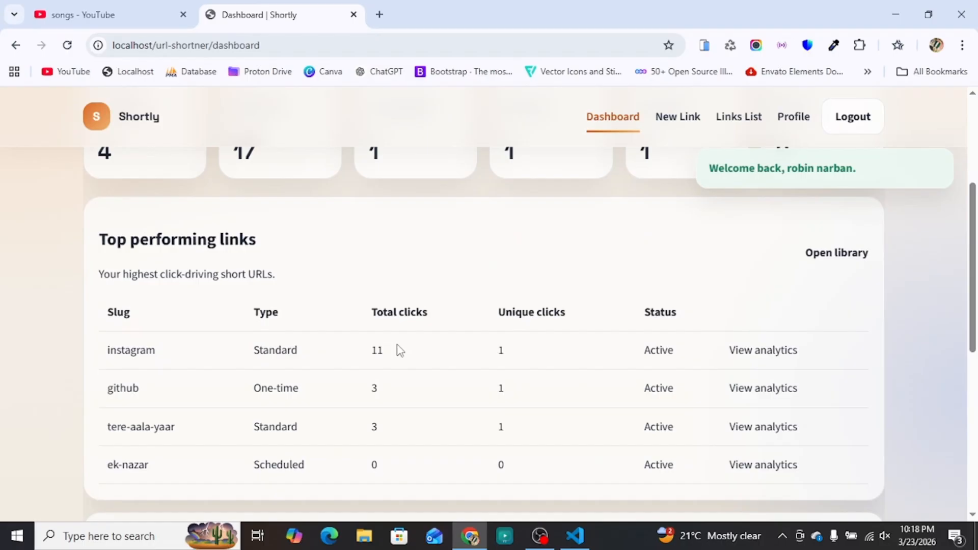
scroll(400, 351, "down", 4)
scroll(399, 352, "down", 1)
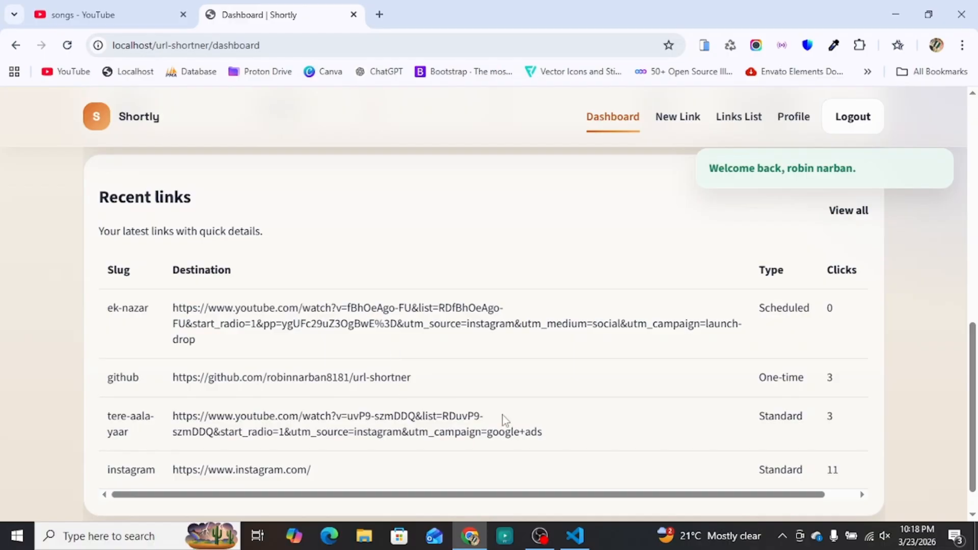
scroll(454, 362, "down", 1)
scroll(454, 362, "up", 6)
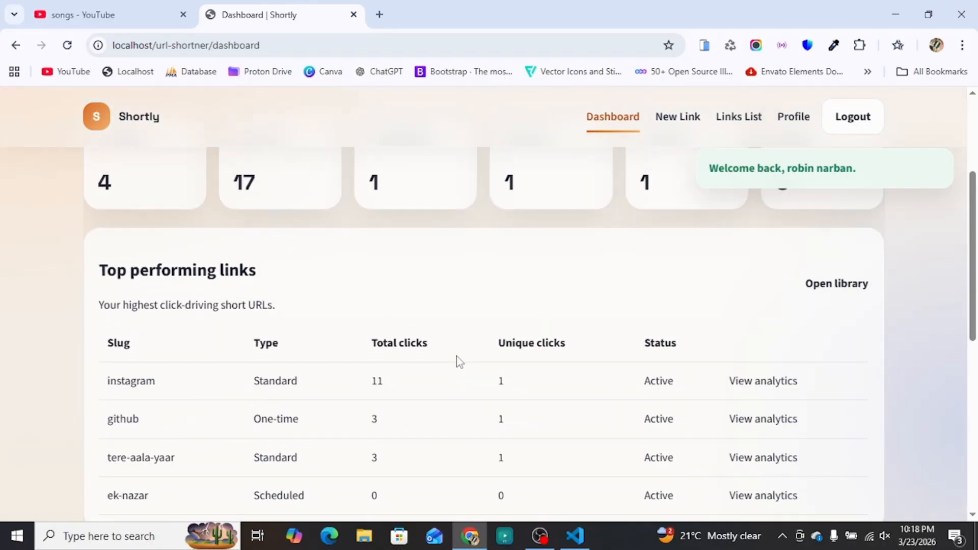
scroll(460, 361, "up", 3)
left_click(739, 116)
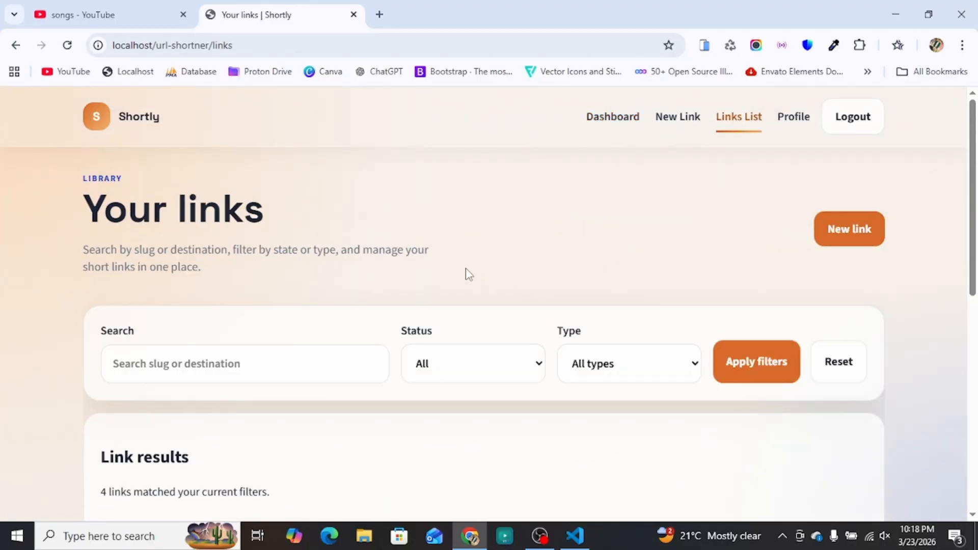
scroll(419, 286, "down", 5)
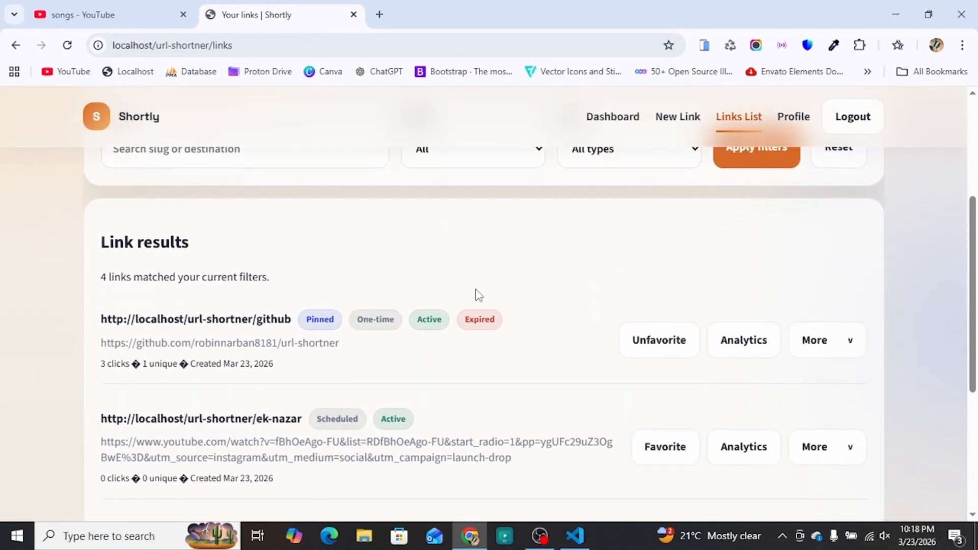
scroll(448, 293, "down", 2)
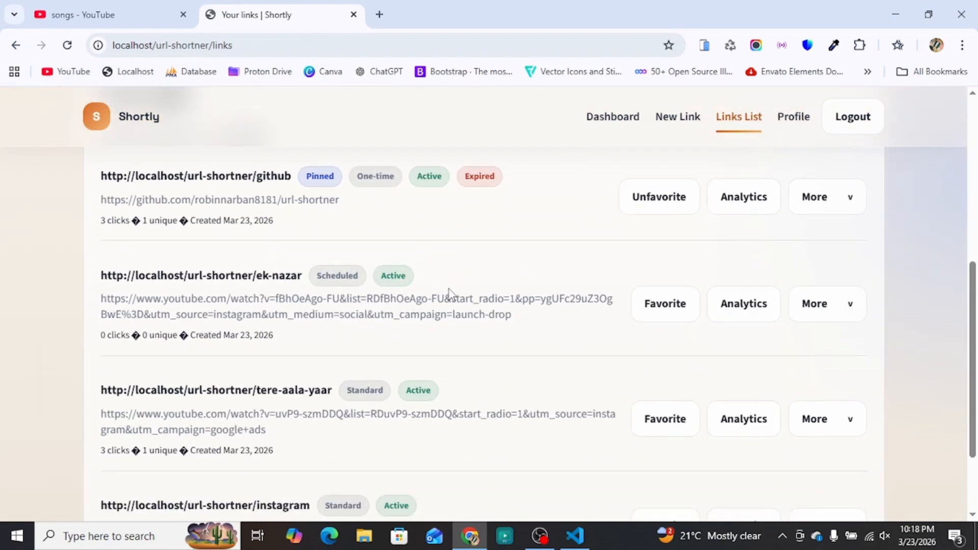
scroll(400, 291, "down", 2)
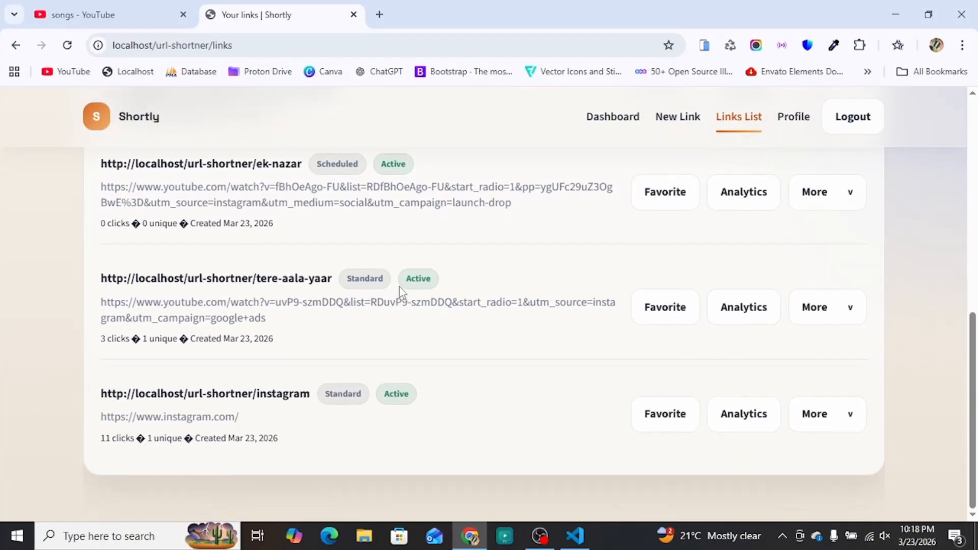
scroll(525, 319, "up", 4)
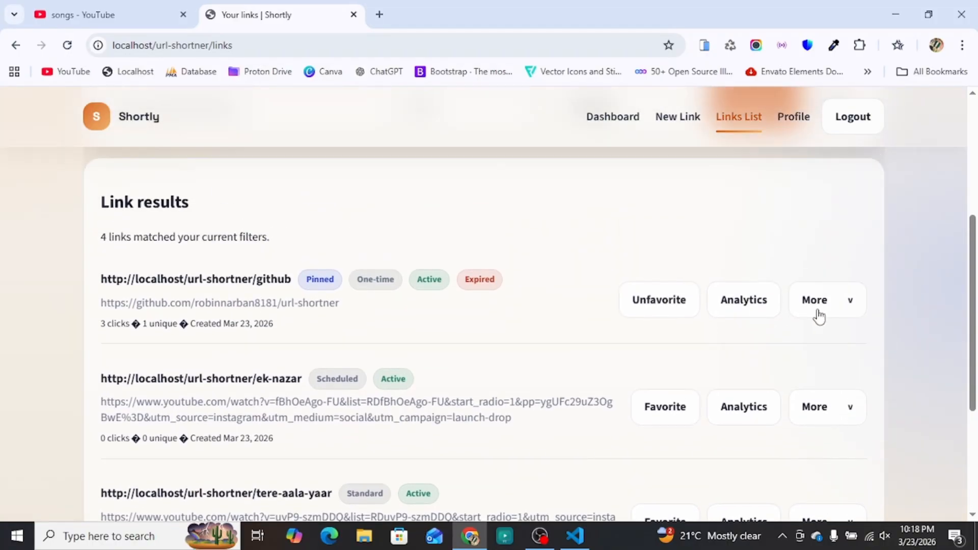
Step: Open the github link's analytics page and read its insight cards
left_click(742, 305)
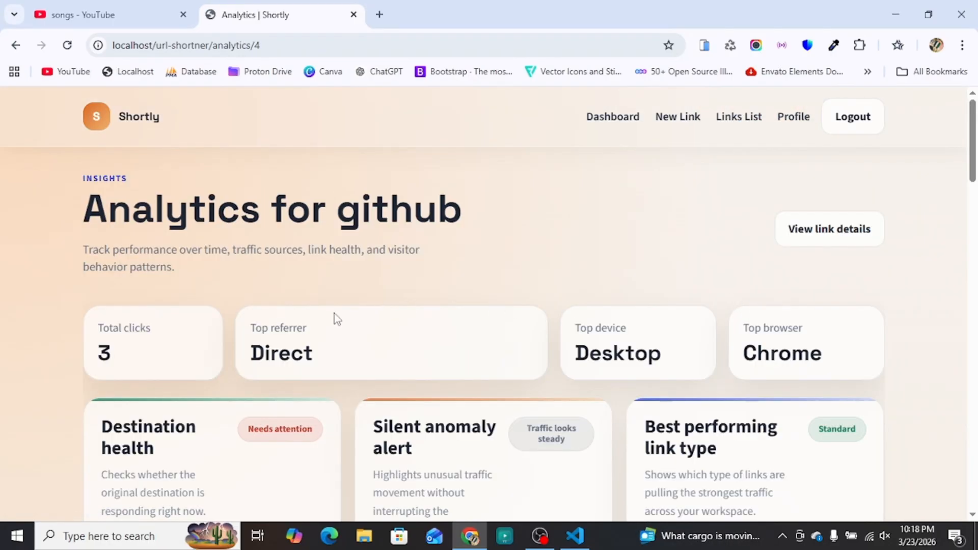
scroll(223, 354, "down", 3)
scroll(321, 354, "down", 1)
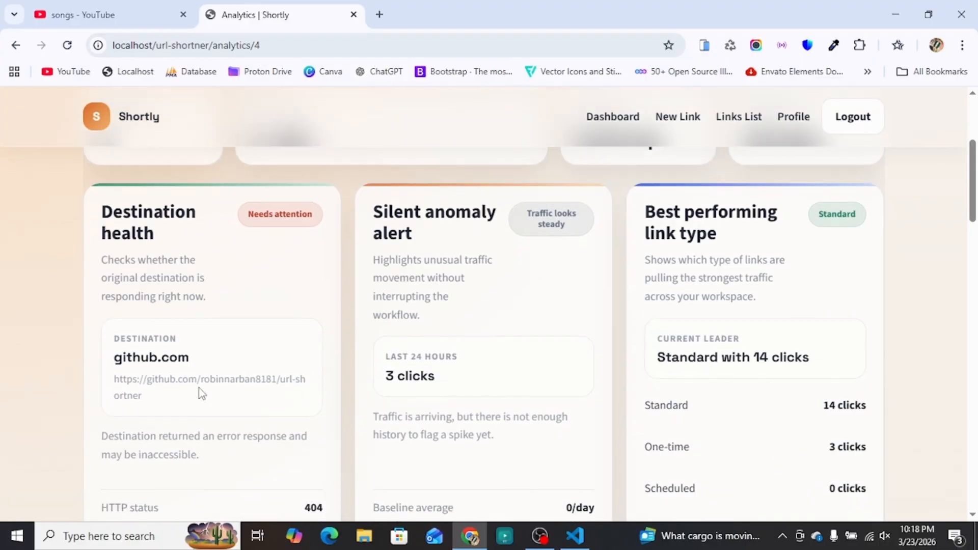
left_click_drag(248, 214, 315, 216)
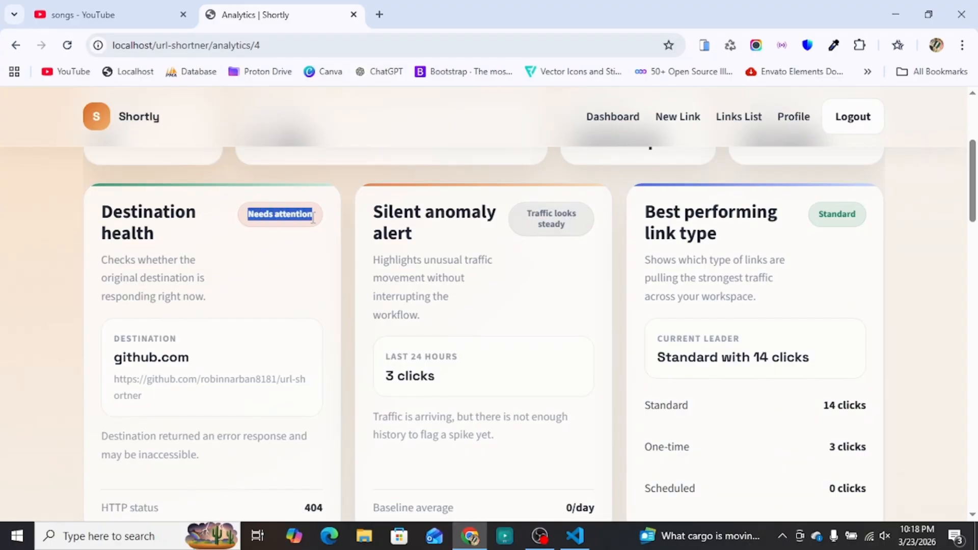
left_click(285, 263)
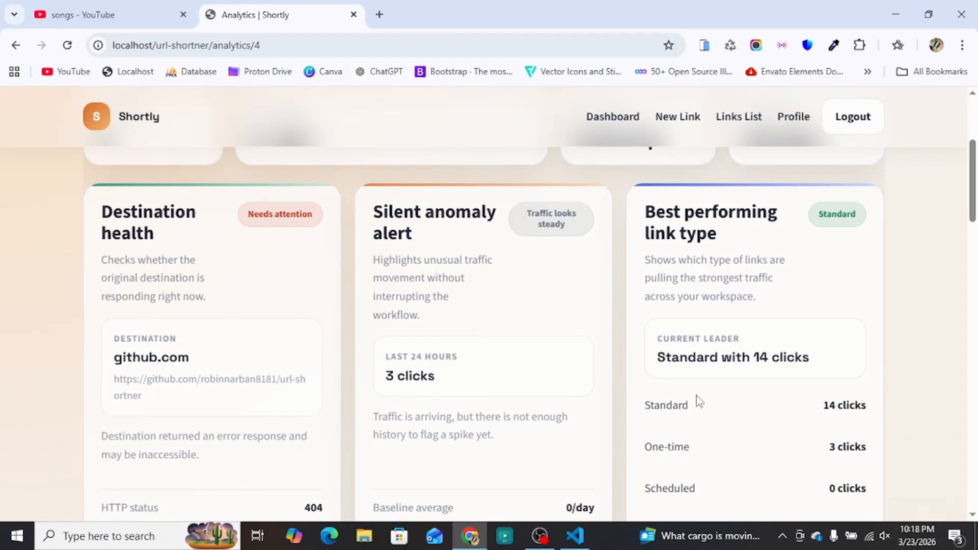
Step: Scroll through the charts and Recent clicks table showing 3 Direct Desktop Chrome clicks, then back up
scroll(653, 391, "down", 10)
scroll(451, 336, "down", 3)
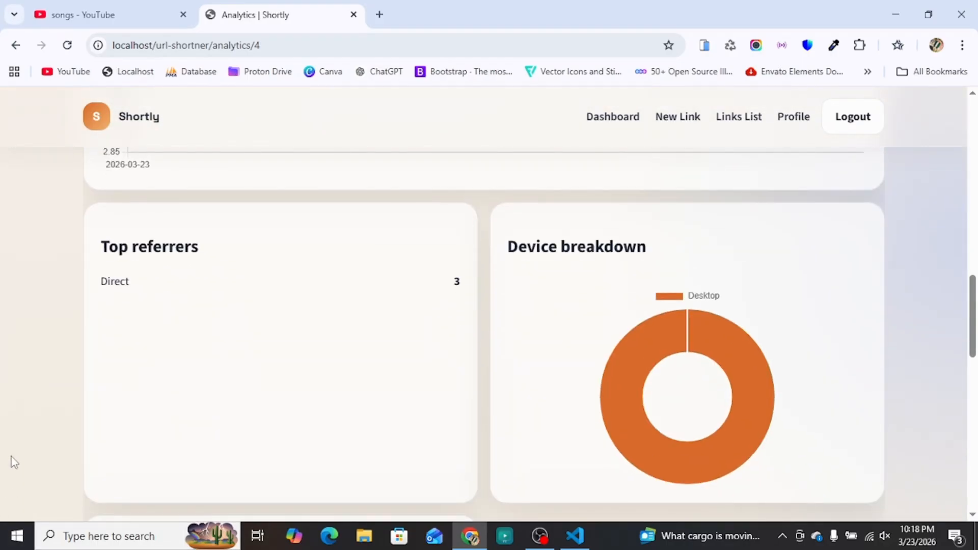
scroll(226, 389, "down", 9)
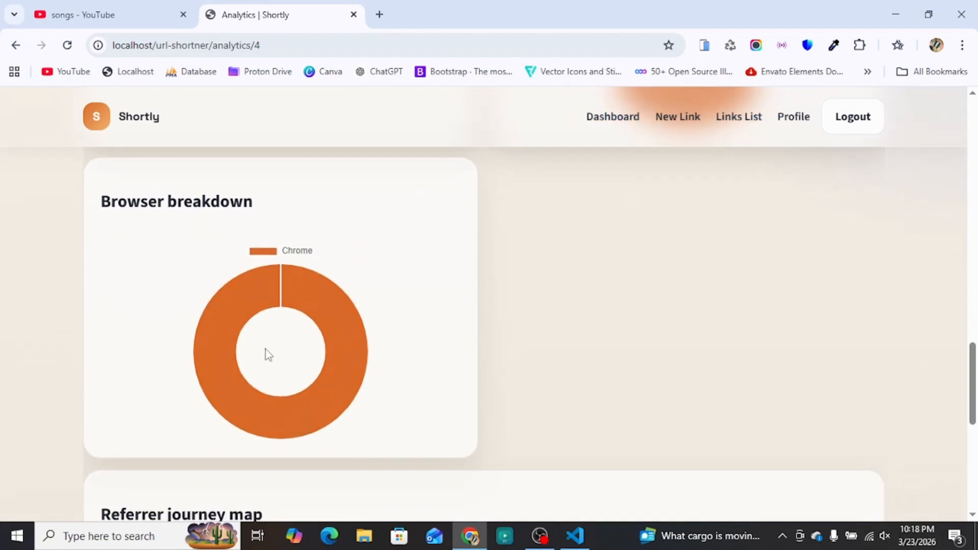
scroll(352, 325, "down", 2)
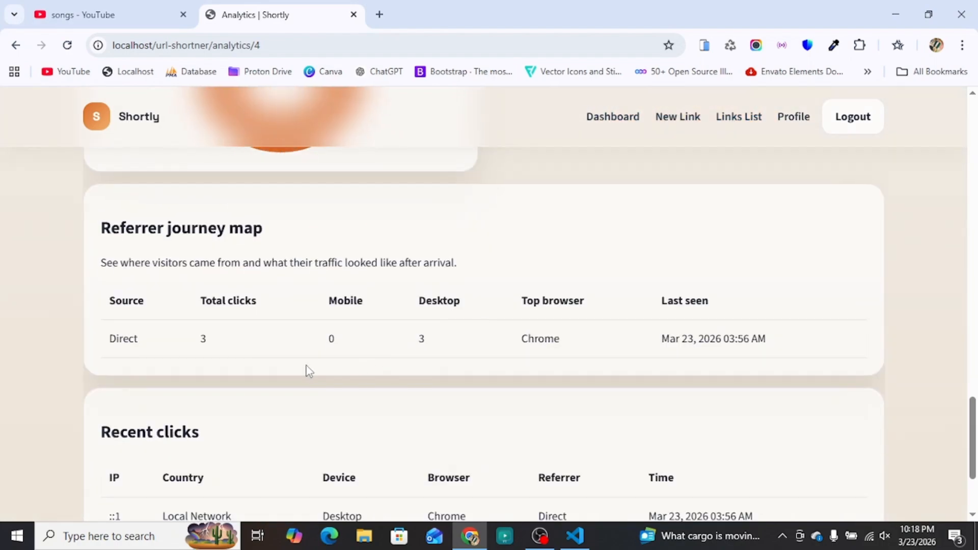
scroll(308, 370, "down", 3)
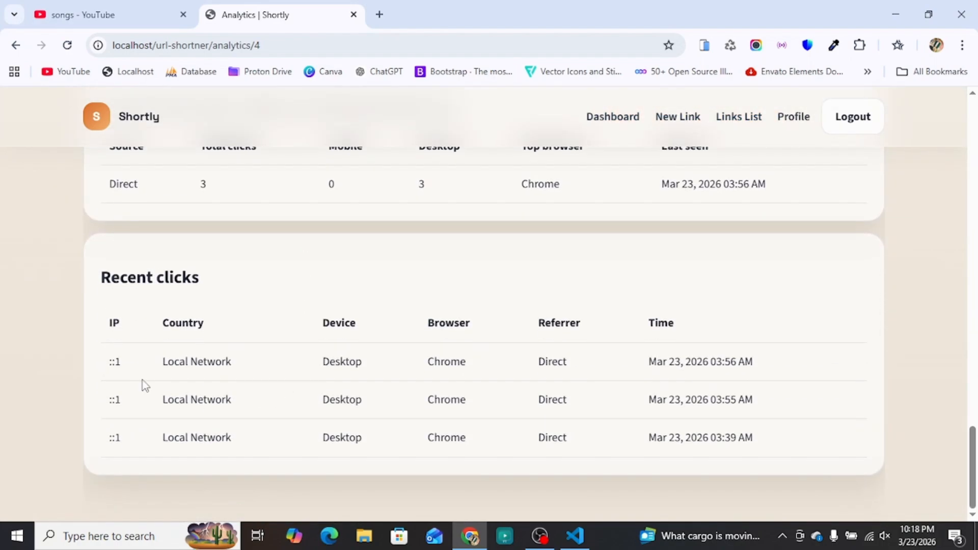
scroll(481, 416, "up", 20)
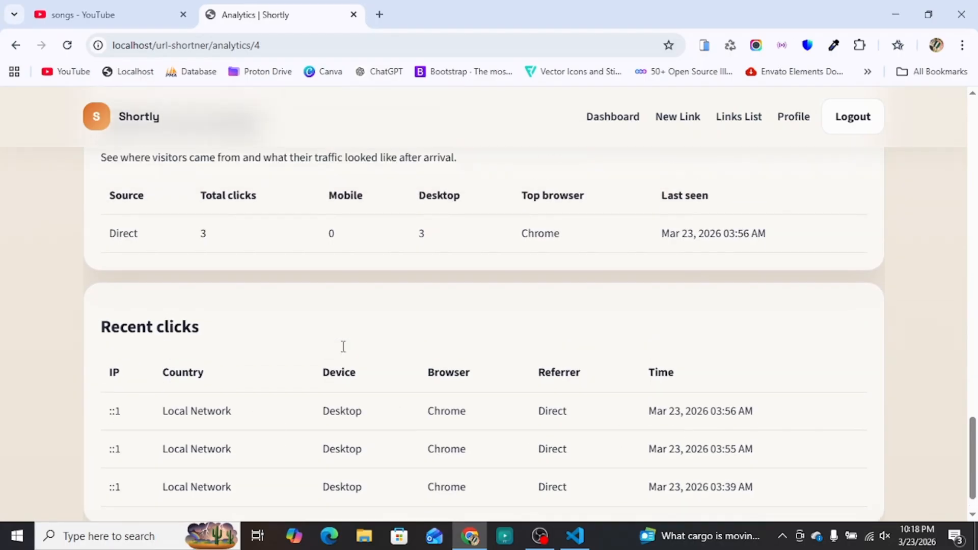
scroll(460, 356, "up", 5)
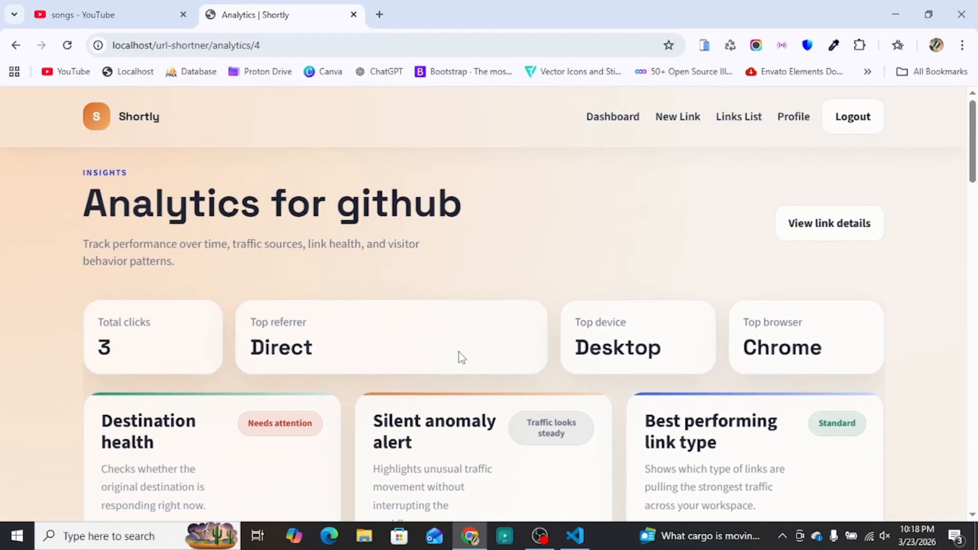
Step: Open the github link's details and start a QR code download, cancelling the save
left_click(839, 234)
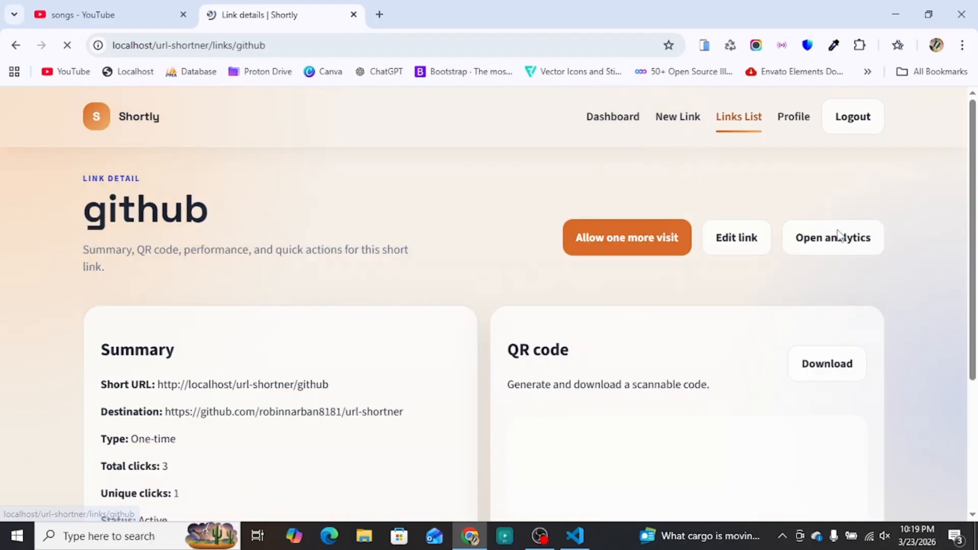
scroll(306, 356, "down", 3)
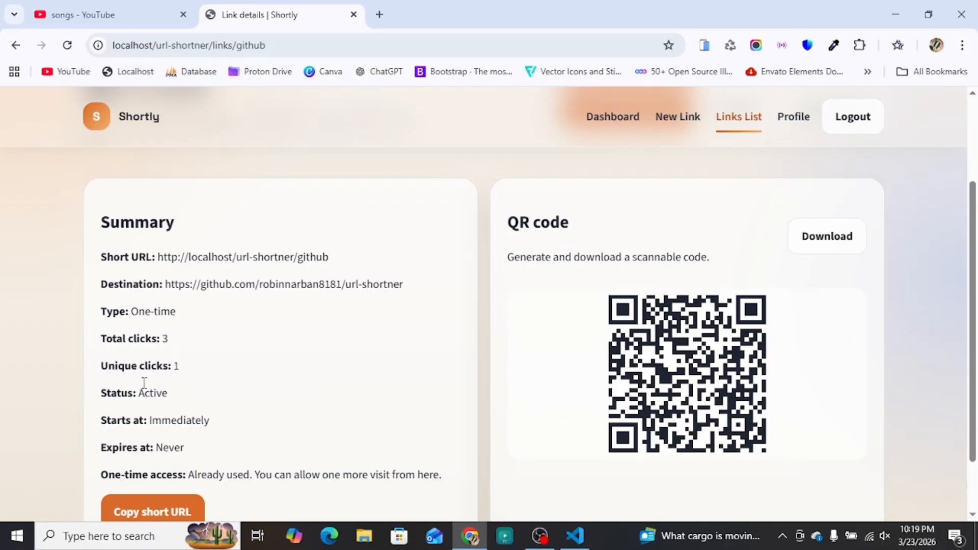
left_click(809, 242)
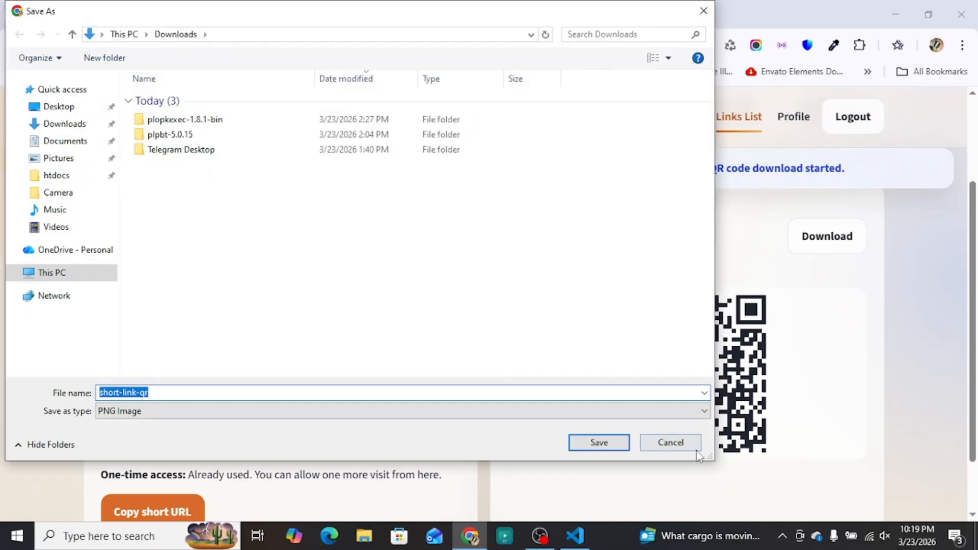
left_click(684, 444)
Step: Copy the github short URL and open the link's edit form
scroll(284, 356, "down", 2)
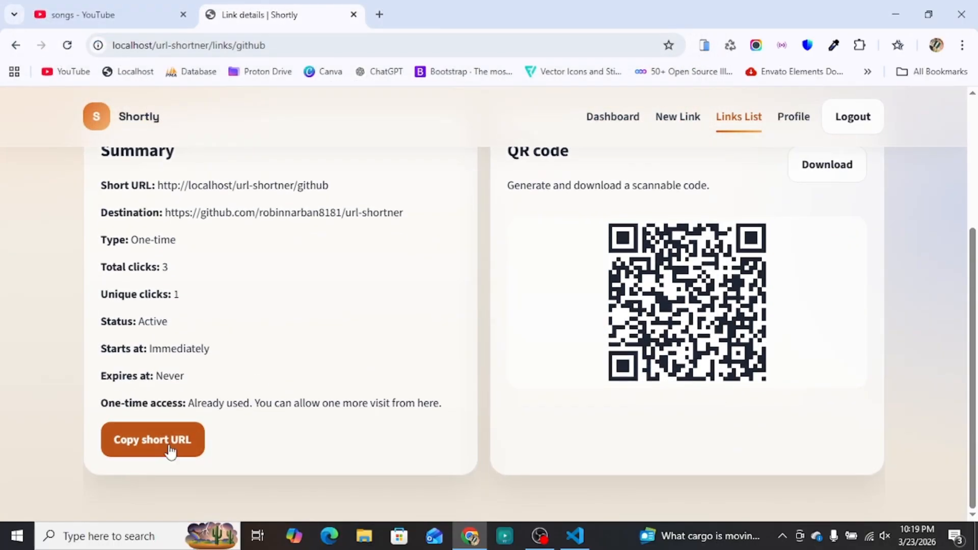
left_click(186, 447)
scroll(402, 351, "up", 3)
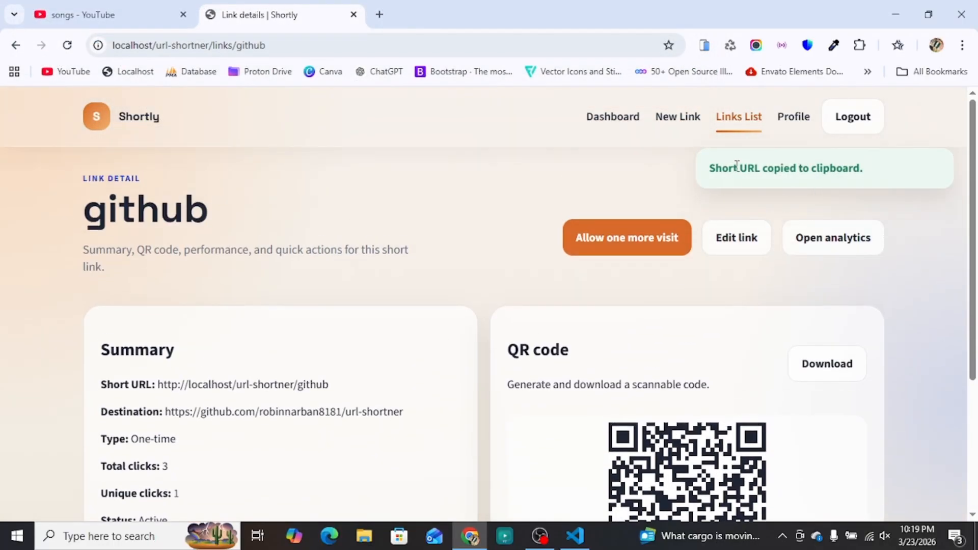
left_click(727, 249)
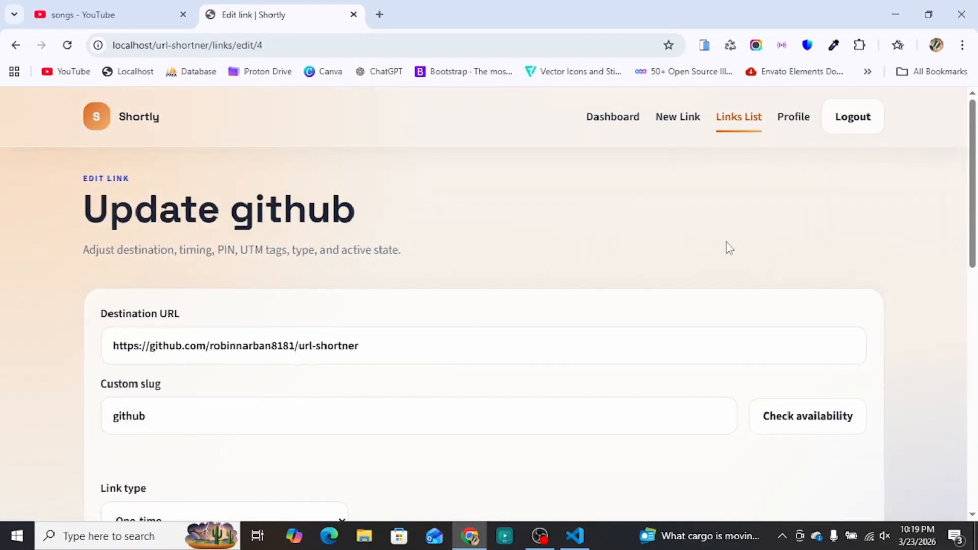
Step: Scroll through the Update github form without saving and go back to Links List
scroll(204, 400, "down", 7)
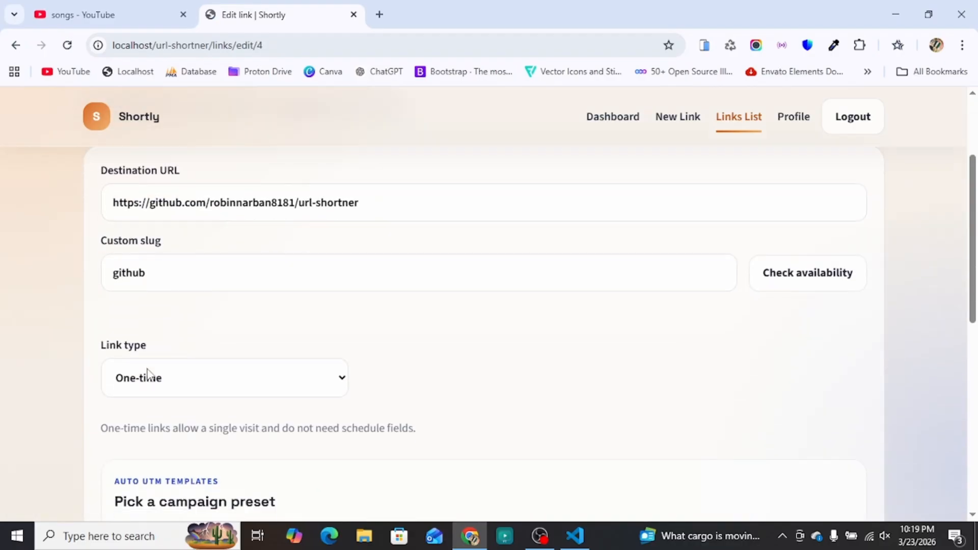
scroll(493, 341, "down", 4)
scroll(482, 342, "up", 7)
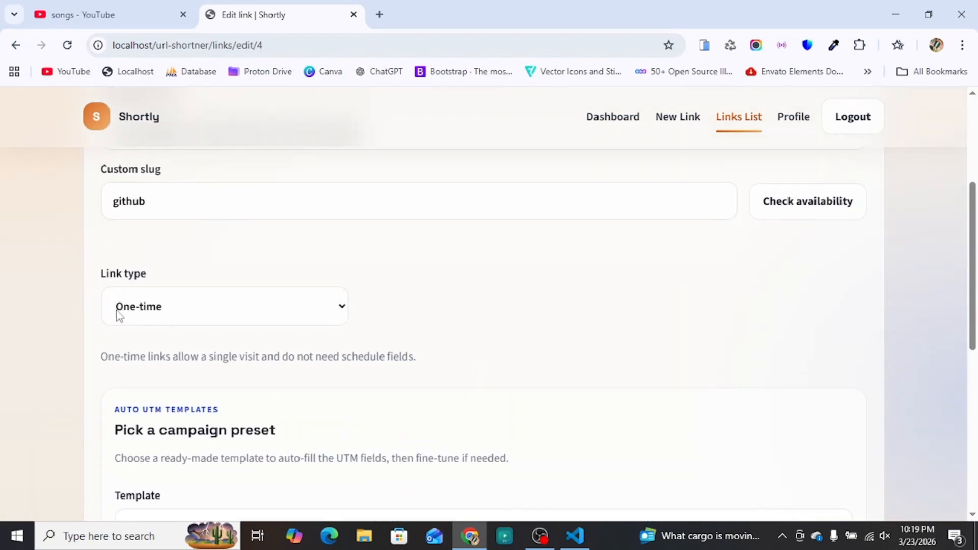
scroll(585, 340, "up", 4)
scroll(585, 336, "down", 6)
scroll(585, 340, "down", 6)
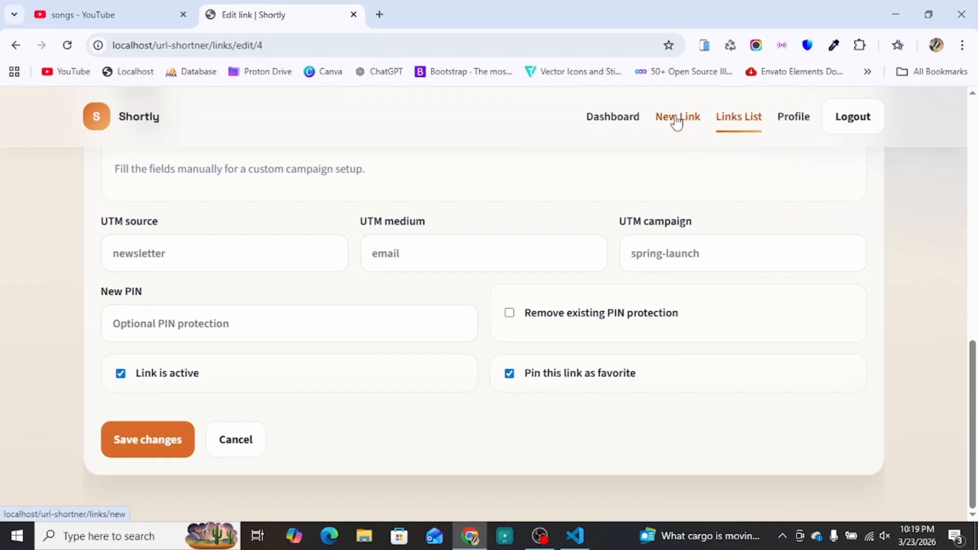
left_click(740, 125)
Step: Copy the ek-nazar short URL from its More actions menu
scroll(543, 322, "down", 4)
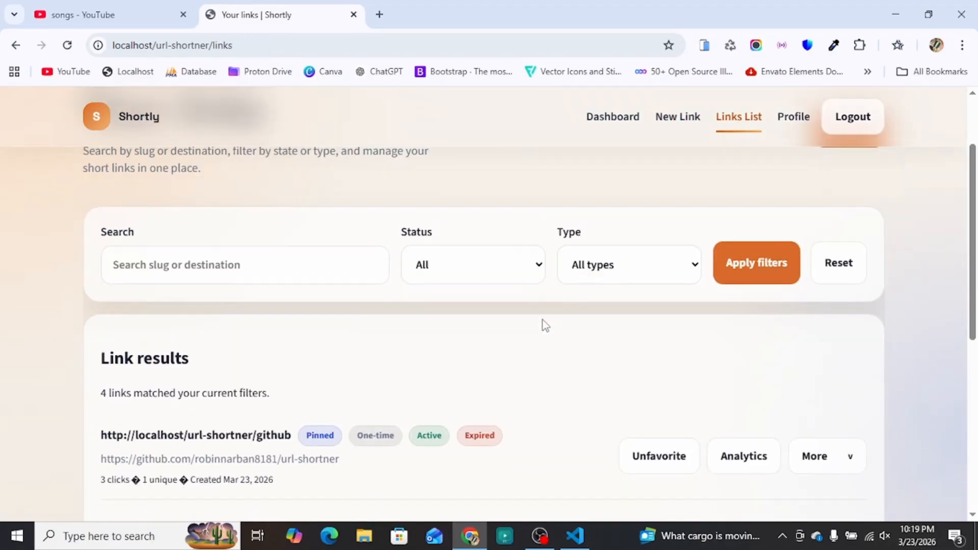
scroll(404, 350, "down", 3)
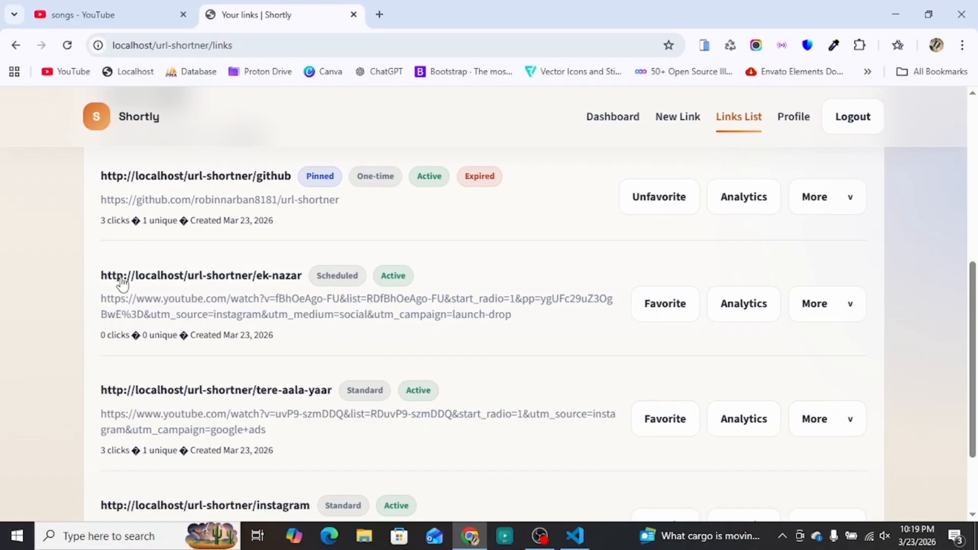
left_click_drag(87, 277, 424, 280)
left_click(450, 274)
left_click(813, 304)
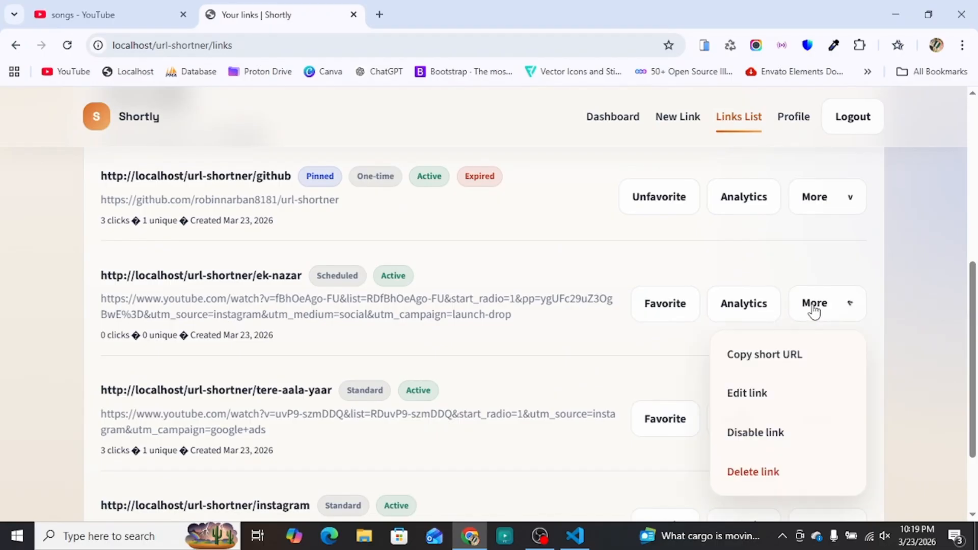
left_click(780, 355)
Step: Load the ek-nazar URL in a new tab, confirm it's not live until Mar 25, 2026
left_click(380, 14)
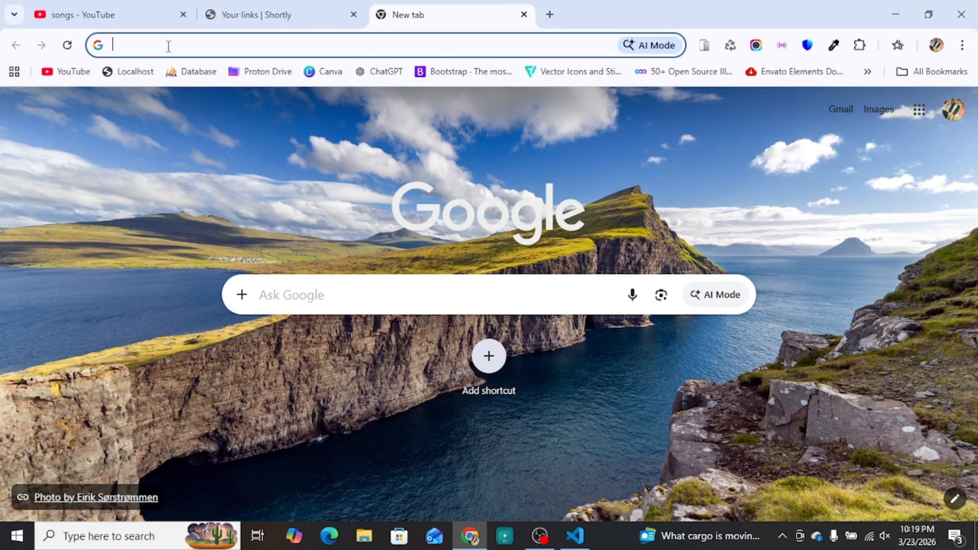
right_click(168, 44)
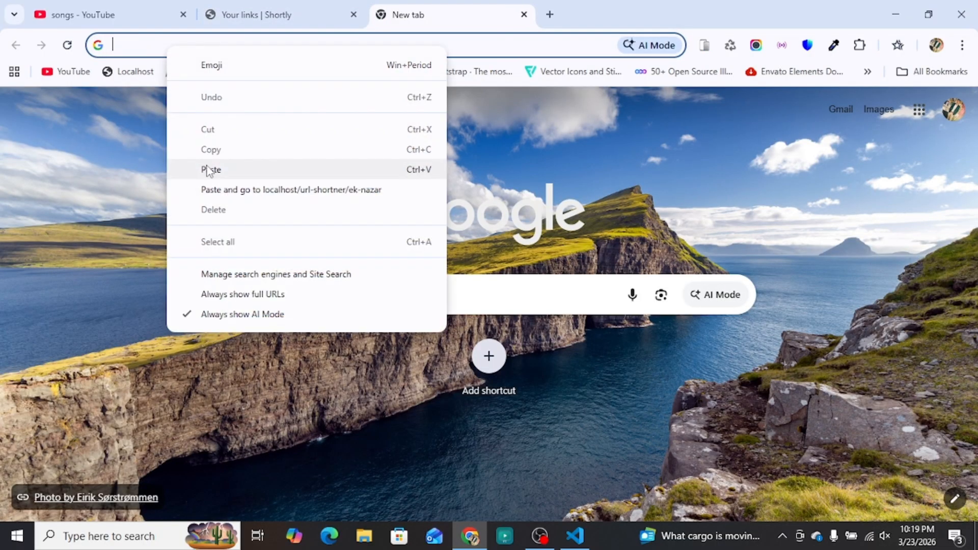
left_click(210, 170)
left_click(195, 77)
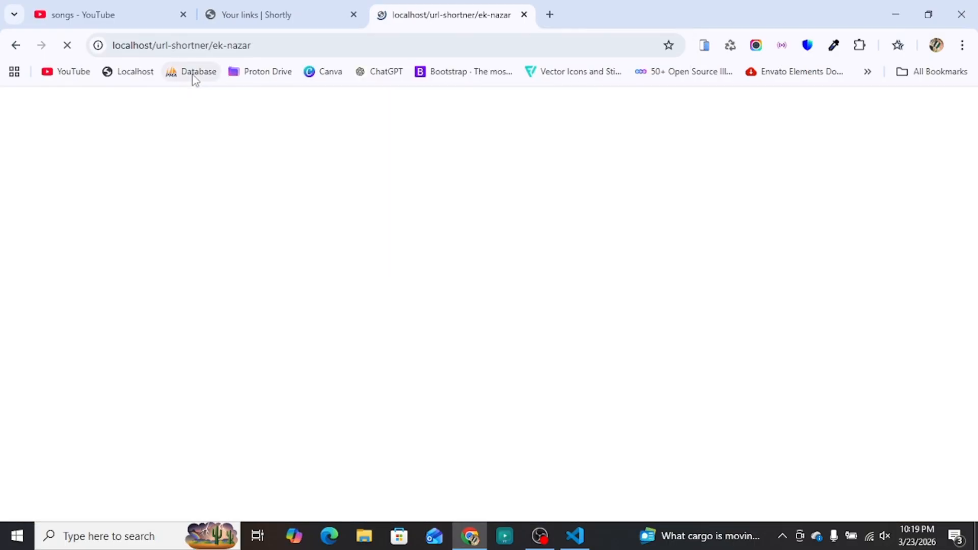
scroll(408, 321, "down", 2)
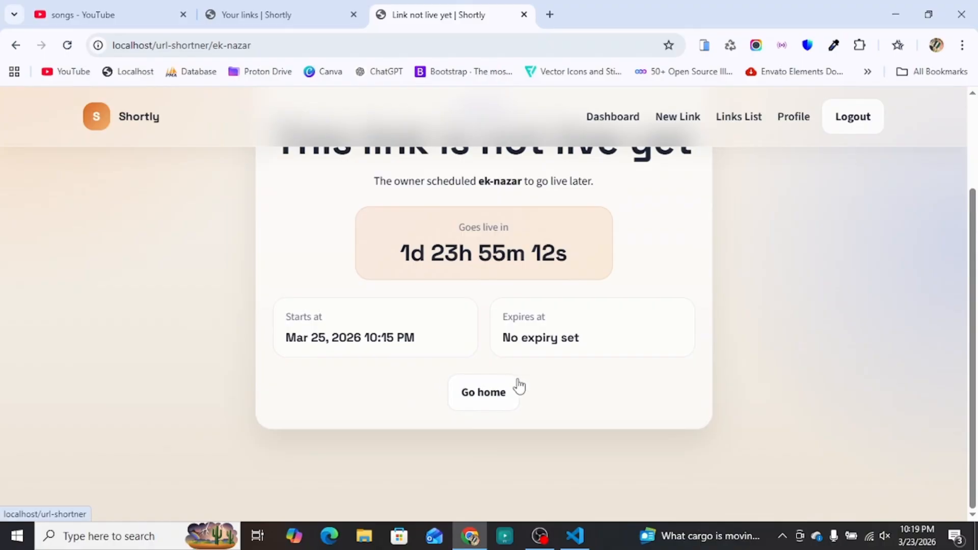
scroll(515, 390, "up", 2)
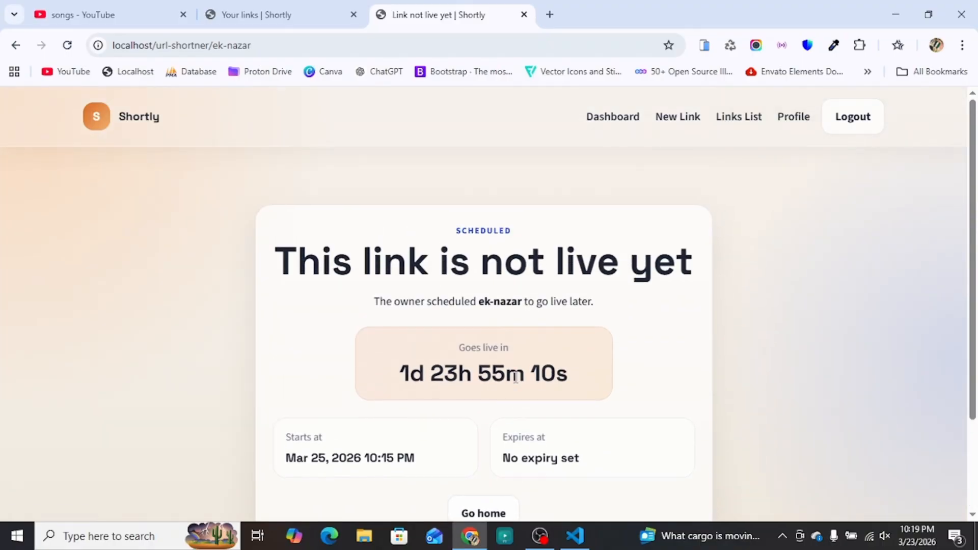
scroll(518, 360, "down", 1)
left_click(738, 117)
Step: Close the extra links tab and scroll through the links library
left_click(353, 16)
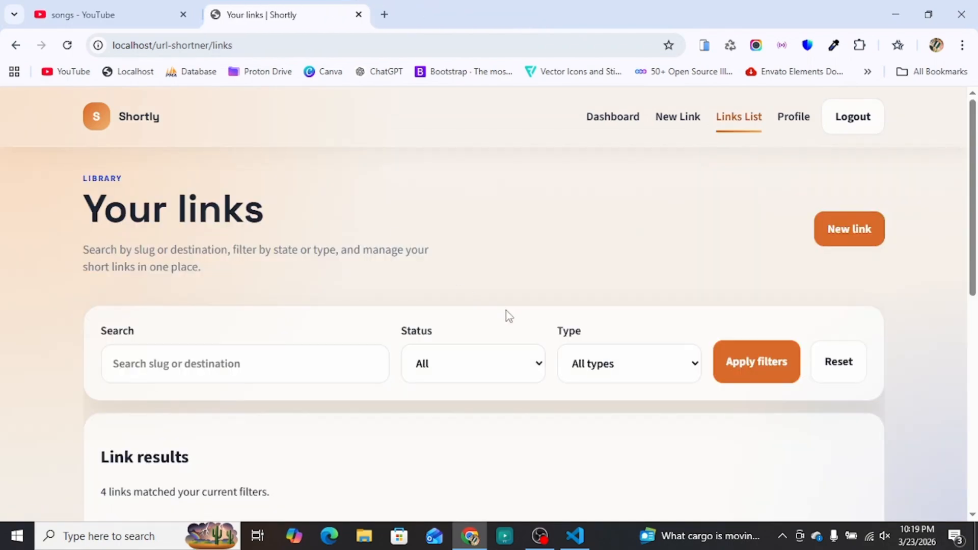
scroll(491, 323, "down", 5)
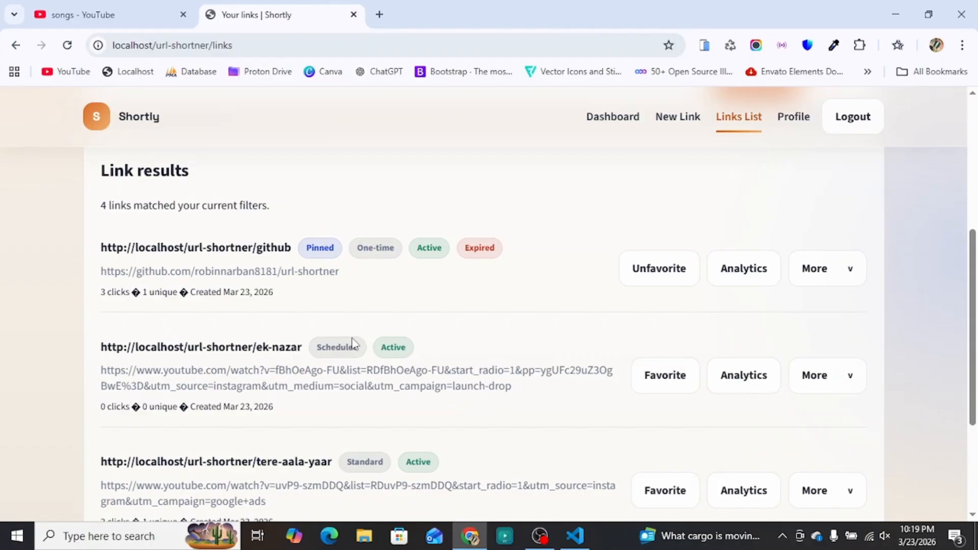
left_click_drag(358, 249, 392, 253)
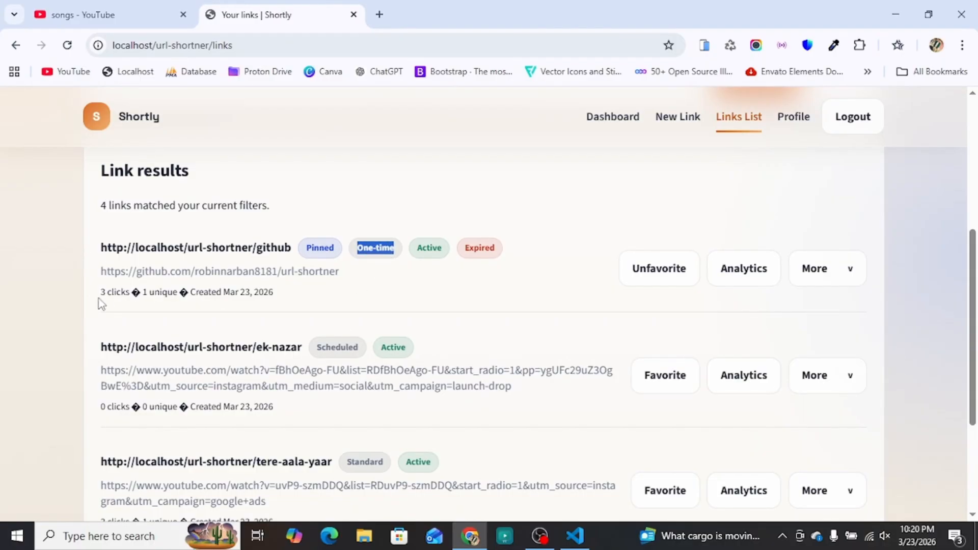
left_click(451, 290)
scroll(390, 334, "down", 1)
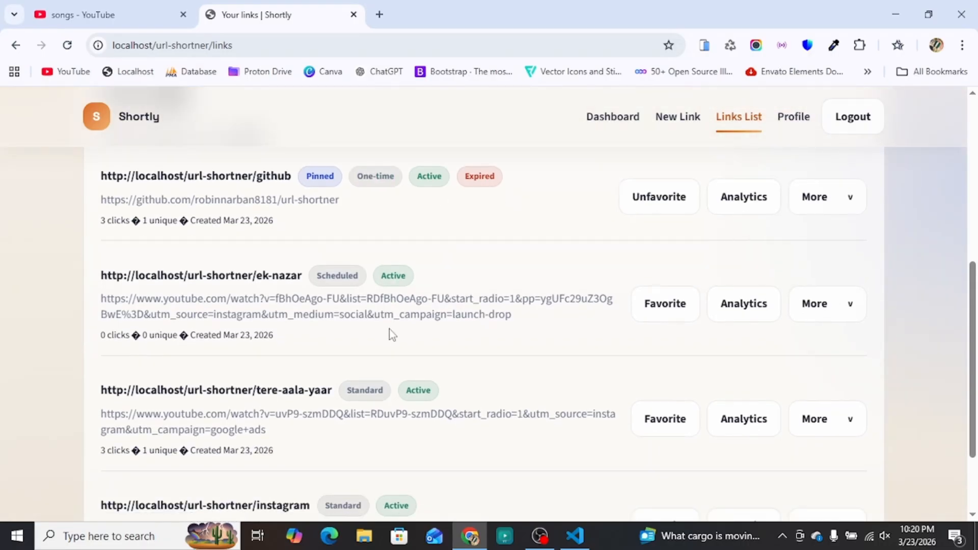
scroll(392, 333, "down", 2)
scroll(734, 433, "up", 4)
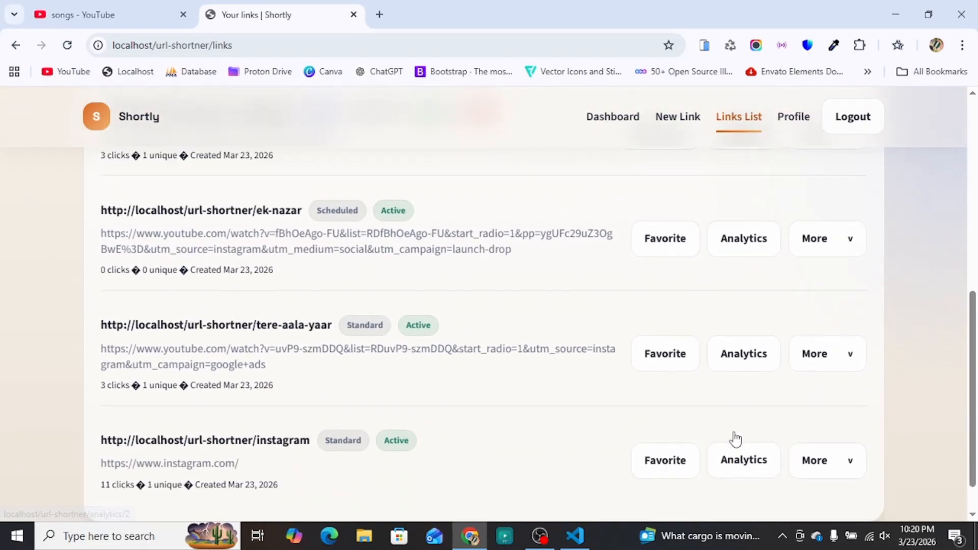
scroll(718, 393, "down", 2)
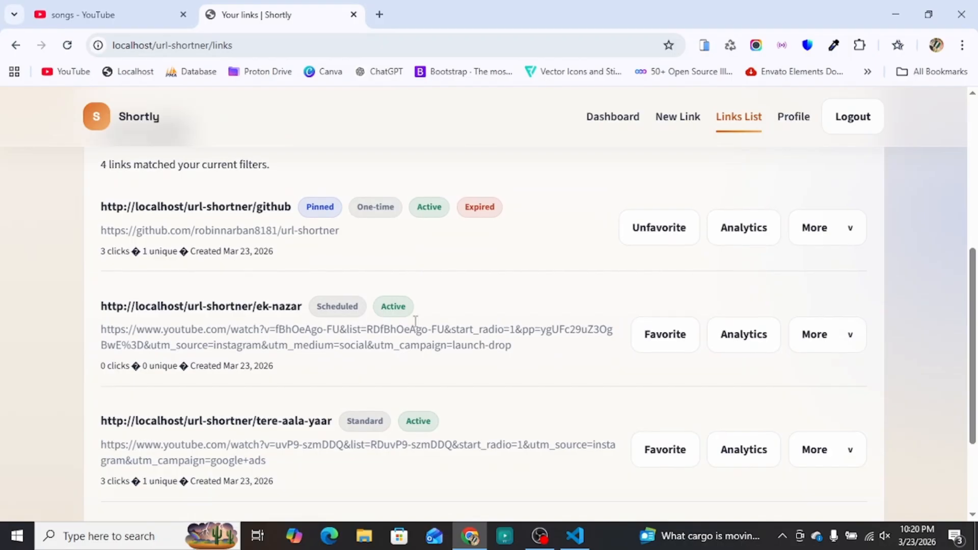
scroll(376, 326, "down", 1)
Step: Test the tere-aala-yaar short URL in a new tab, confirm the YouTube redirect, and close the tabs
left_click(832, 388)
left_click(768, 431)
double_click(379, 15)
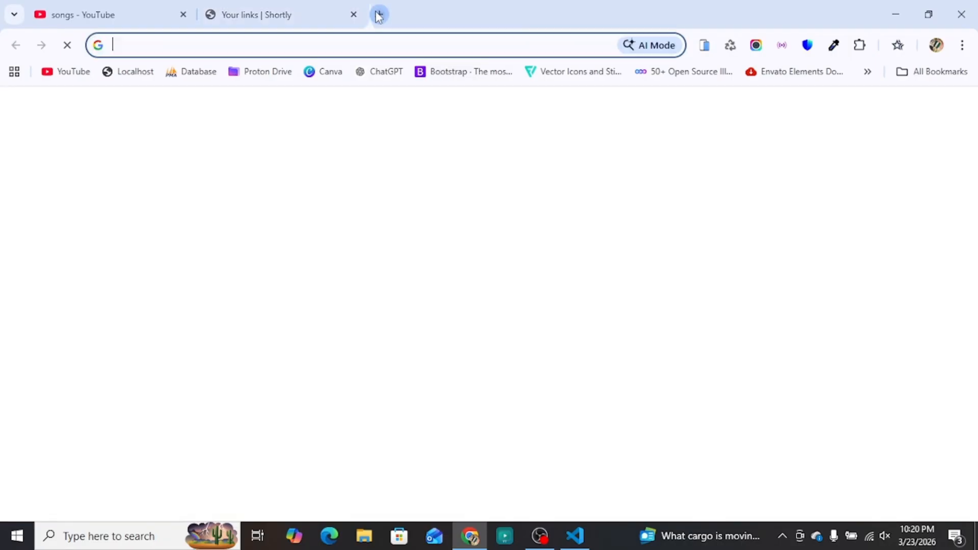
right_click(254, 45)
left_click(296, 170)
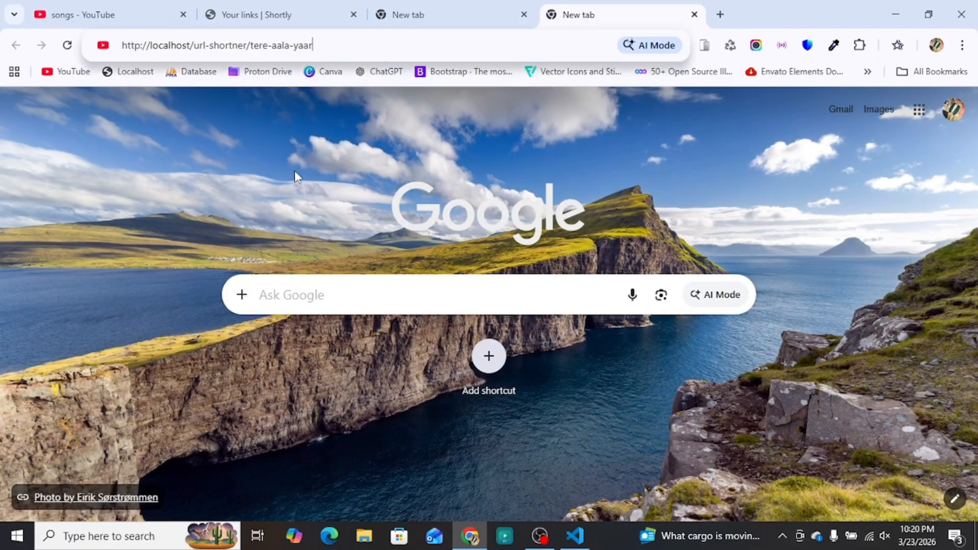
left_click(231, 81)
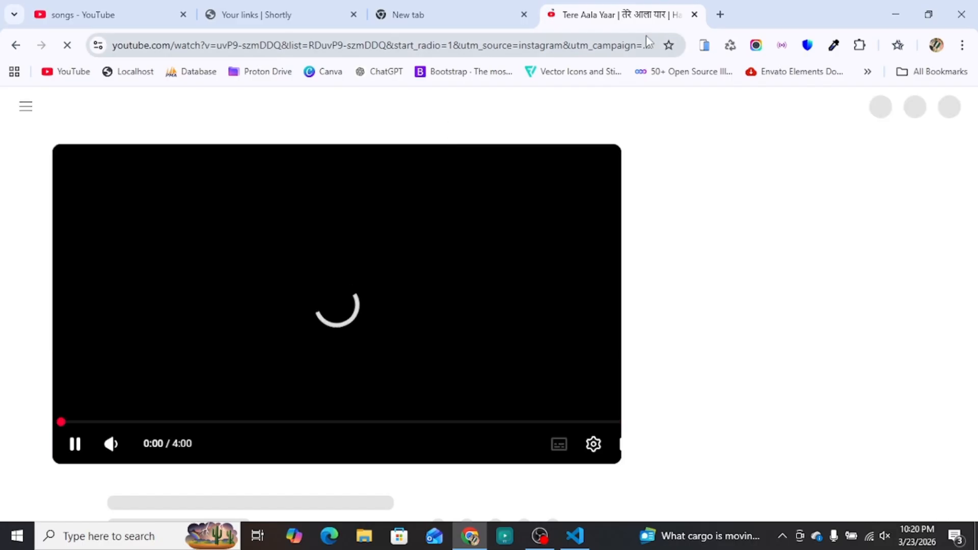
left_click(694, 14)
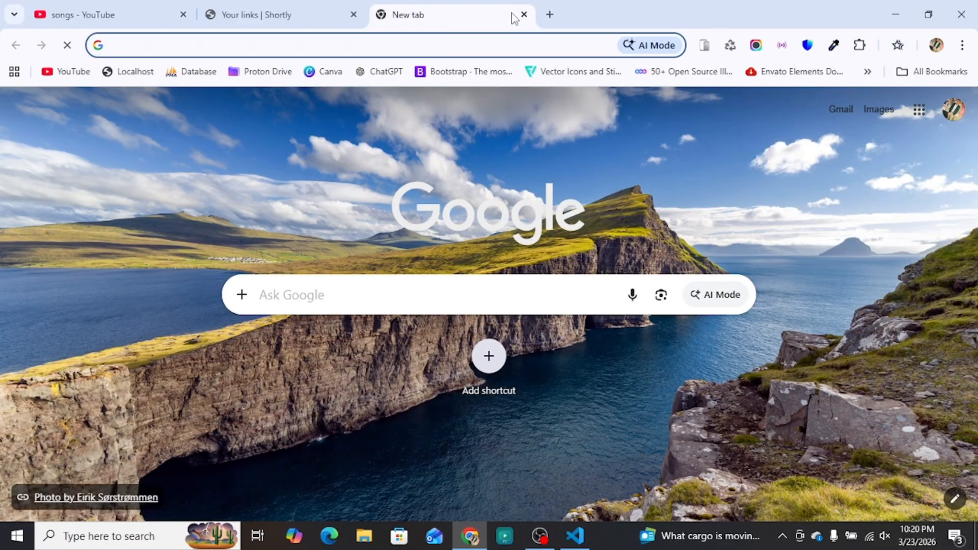
left_click(523, 15)
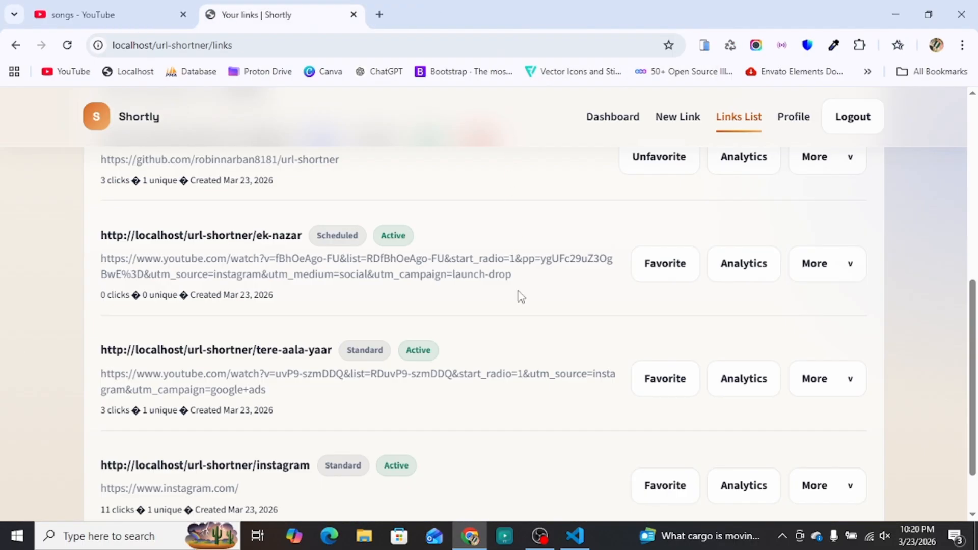
Step: Start a new short link and focus its Destination URL field
scroll(535, 375, "down", 1)
scroll(560, 357, "up", 5)
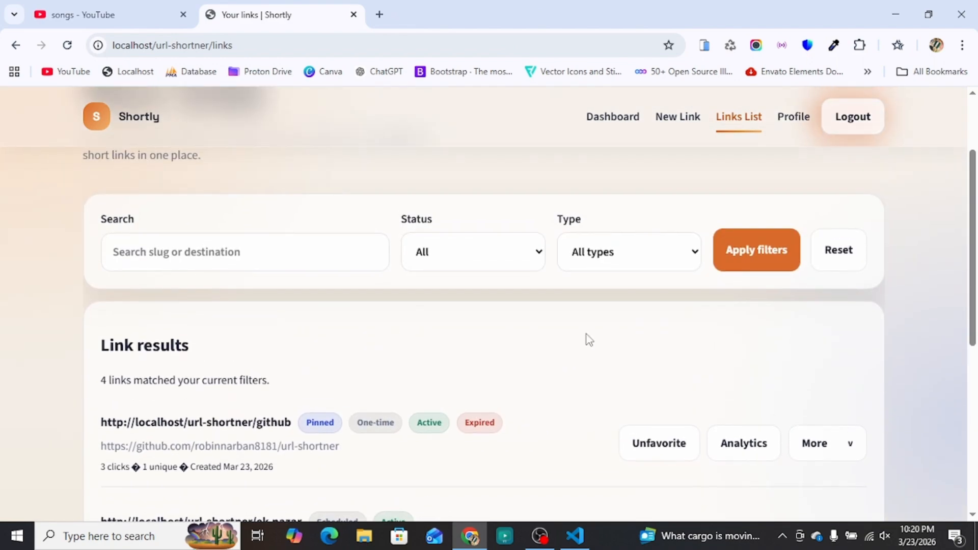
left_click(676, 120)
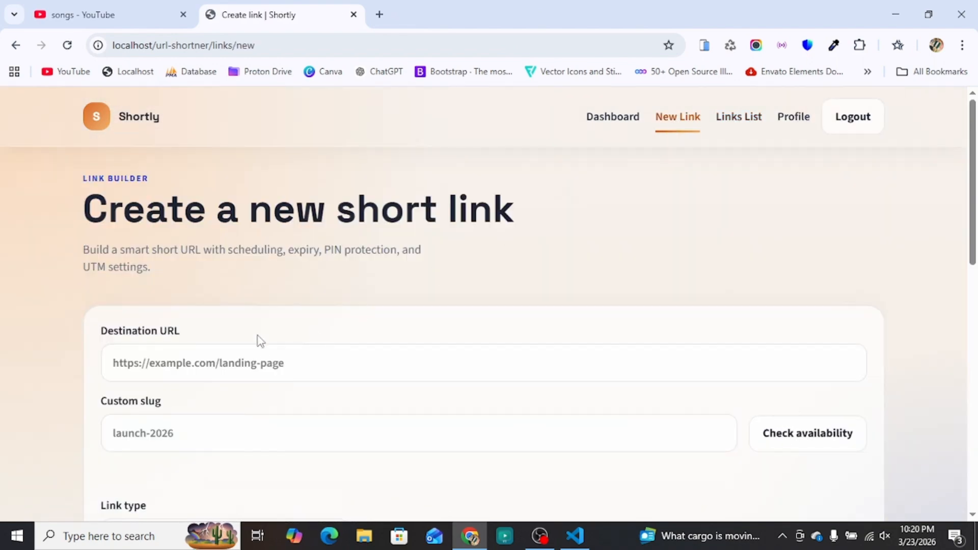
scroll(224, 315, "down", 1)
left_click_drag(96, 262, 192, 261)
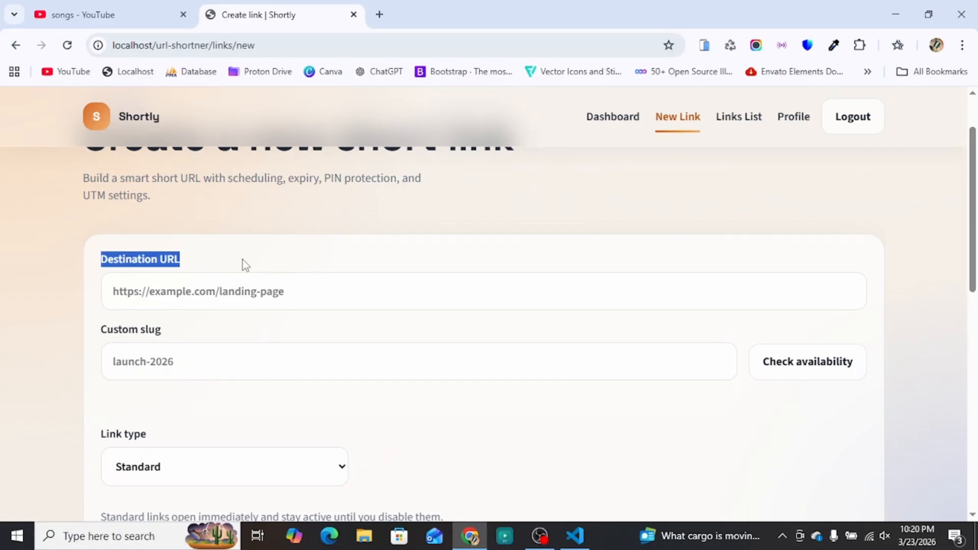
left_click(216, 296)
Step: Paste the Ishqan De Lekhe YouTube video link as the destination URL
left_click(116, 22)
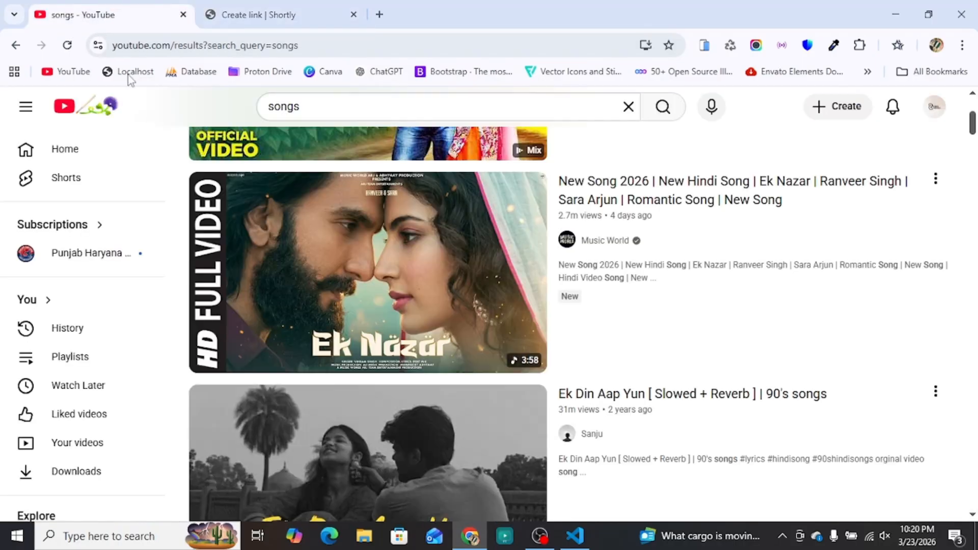
scroll(389, 300, "down", 4)
scroll(391, 302, "down", 5)
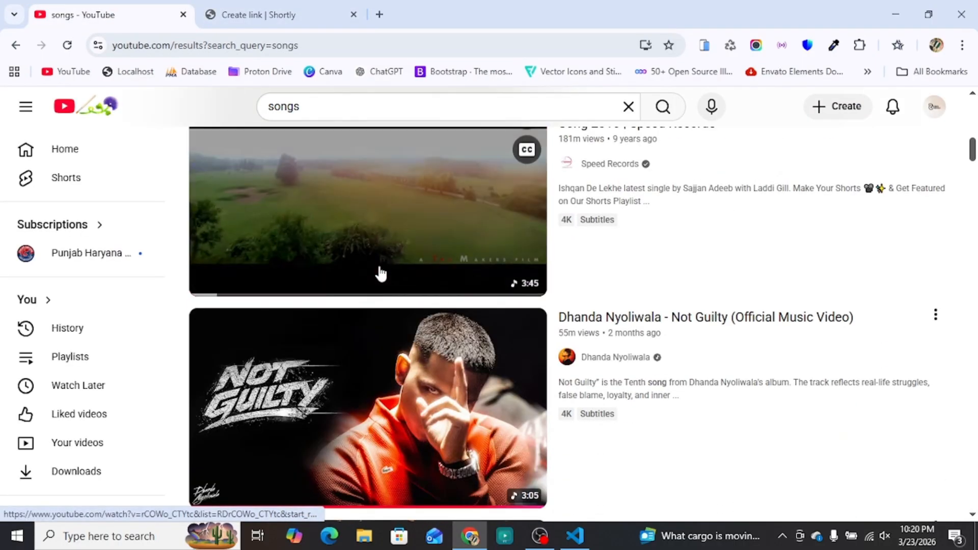
right_click(340, 214)
left_click(407, 193)
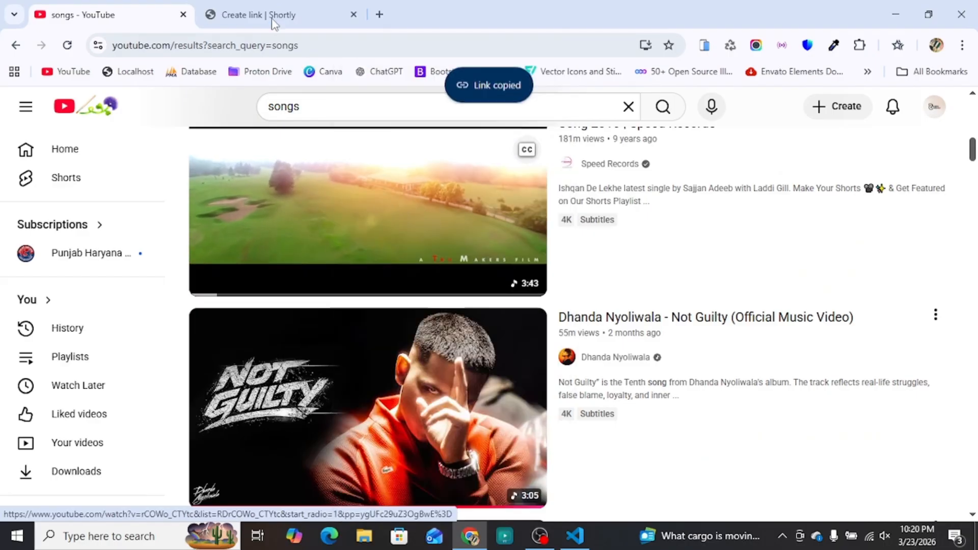
left_click(278, 14)
right_click(175, 299)
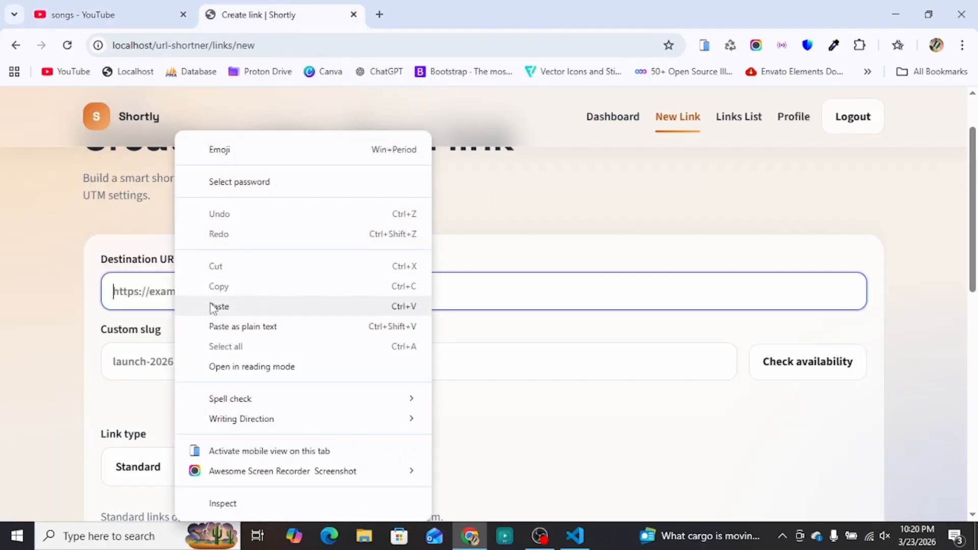
left_click(200, 306)
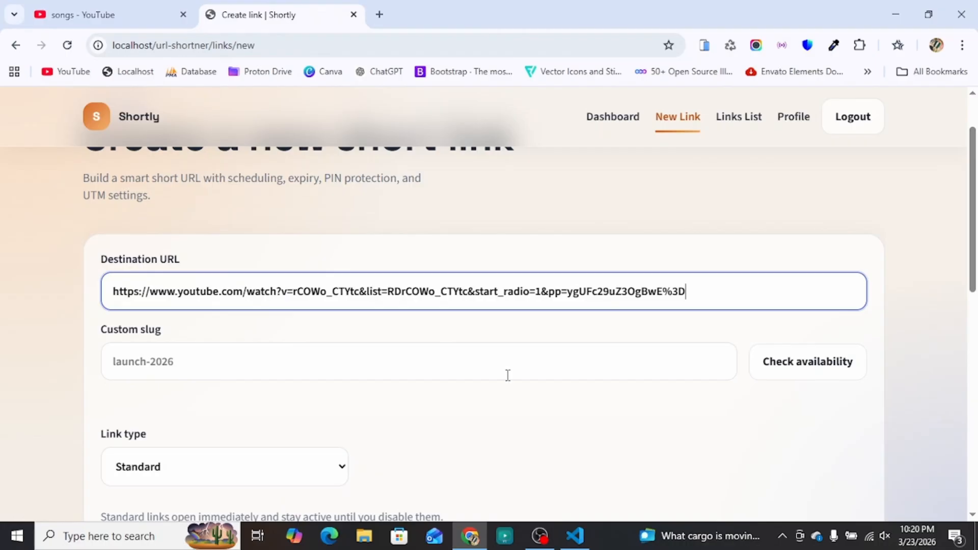
Step: Enter the custom slug ishqan-de-lekhe and confirm it is available
left_click(440, 375)
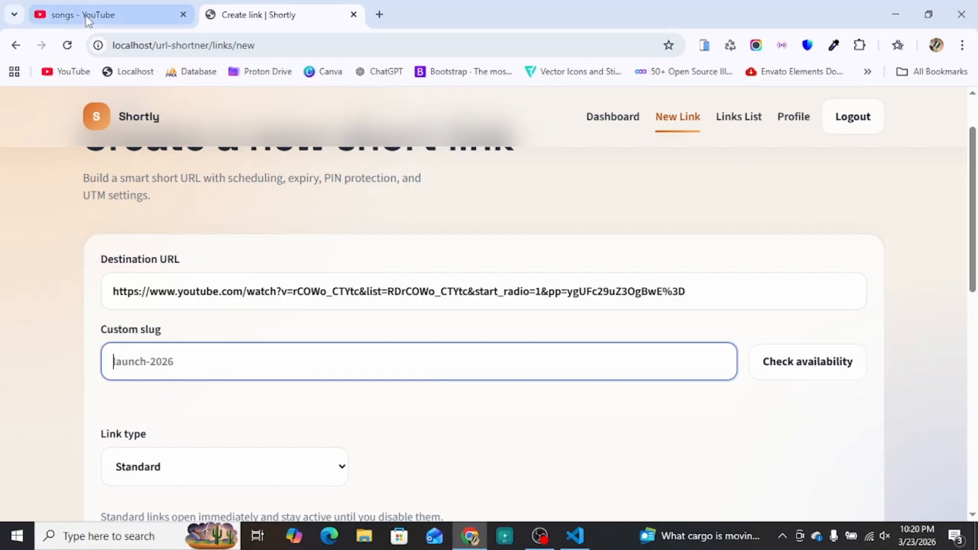
left_click(102, 15)
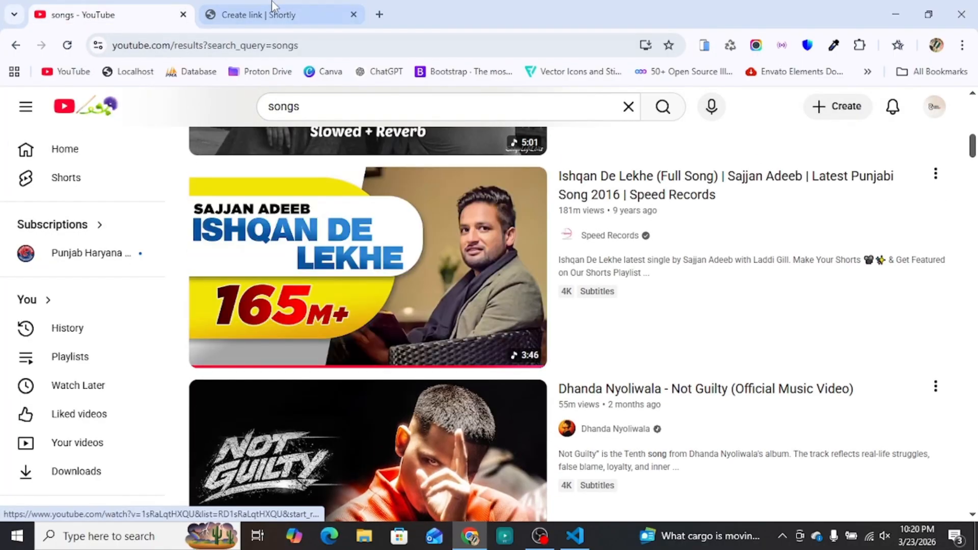
left_click(257, 14)
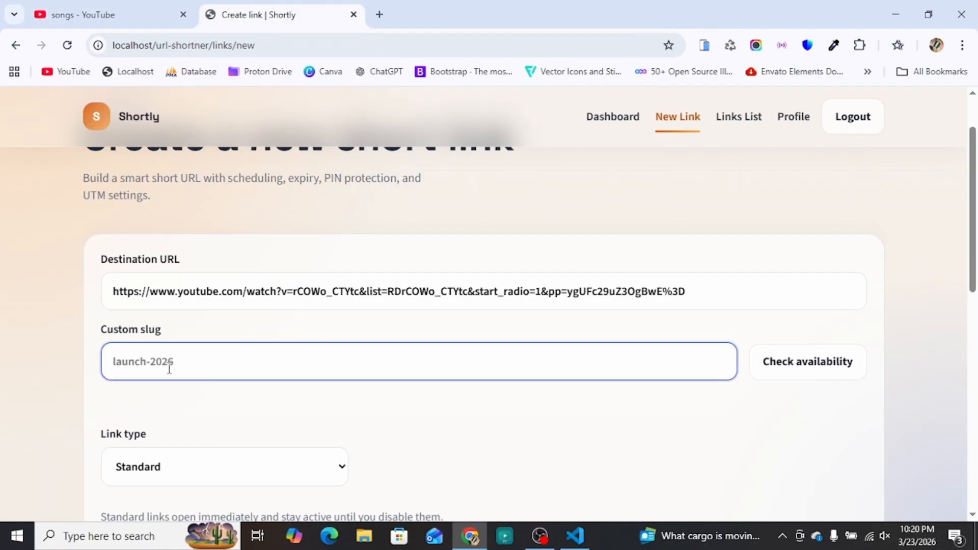
type("ishqan-de-lekhe")
left_click_drag(213, 360, 103, 352)
left_click(164, 422)
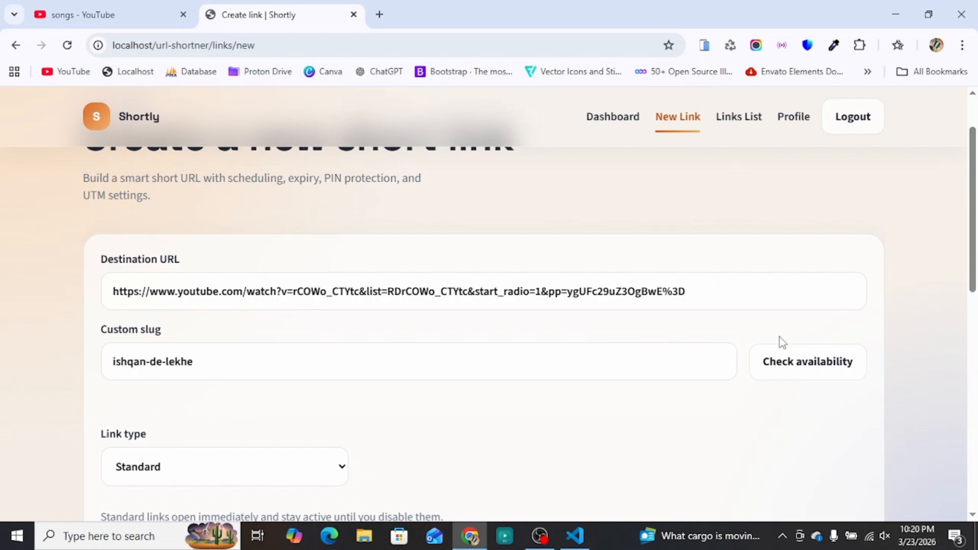
left_click(826, 377)
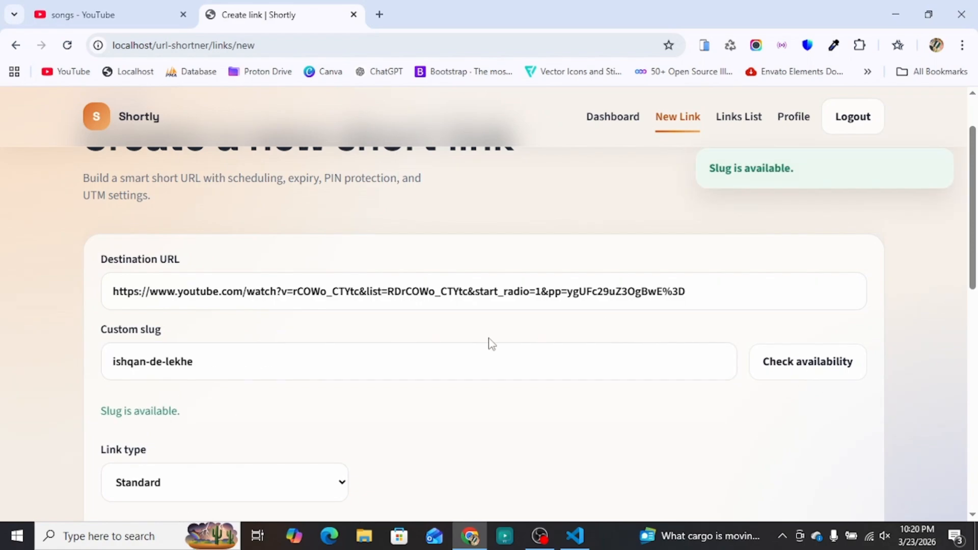
scroll(484, 411, "down", 3)
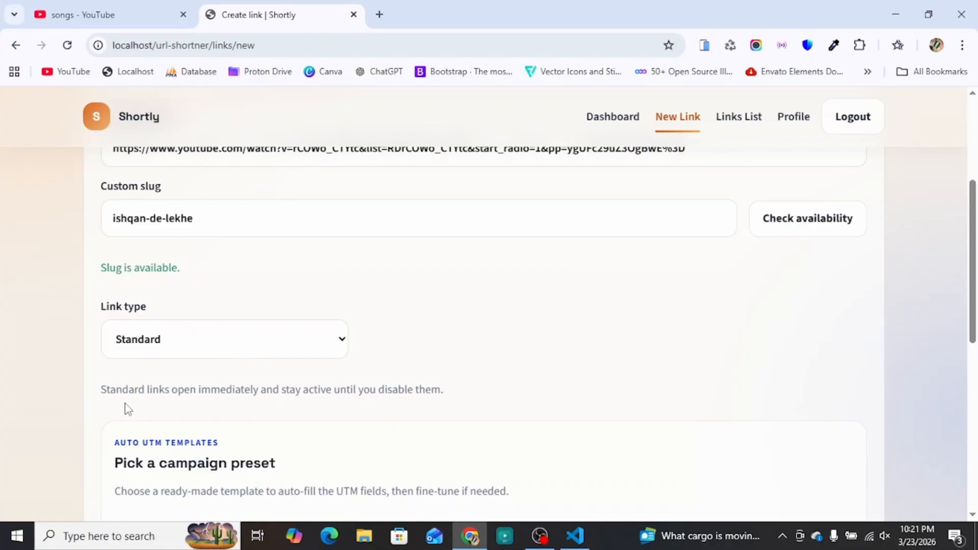
left_click_drag(103, 392, 458, 406)
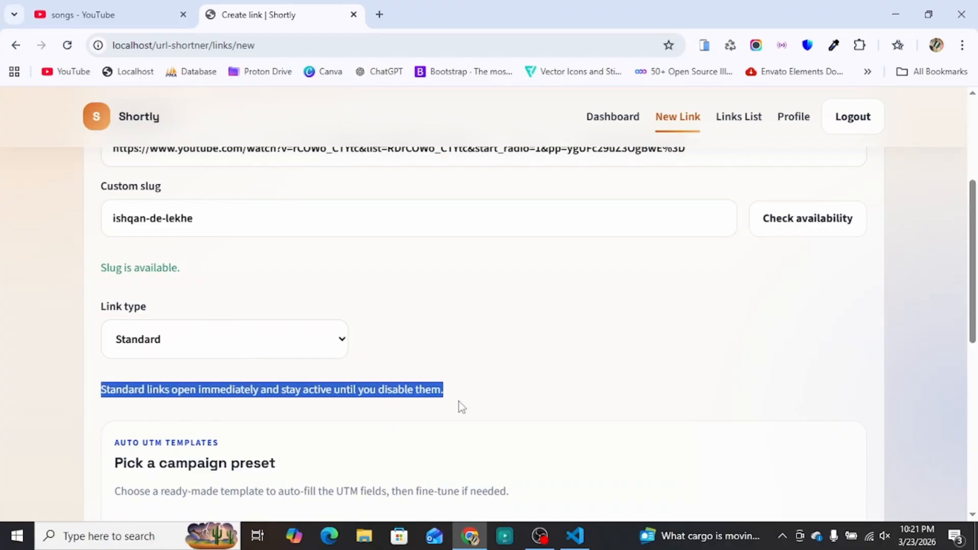
left_click(496, 399)
left_click(179, 342)
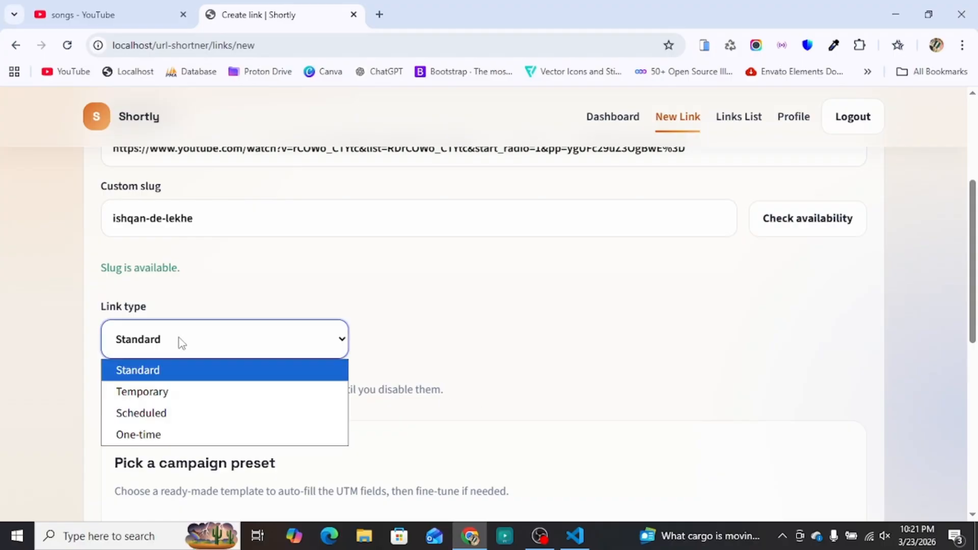
left_click(170, 393)
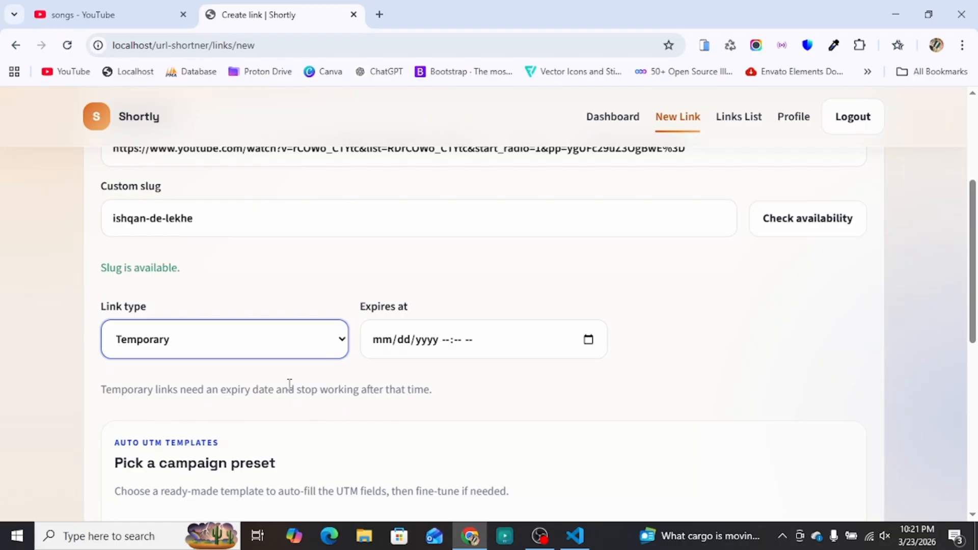
left_click(264, 351)
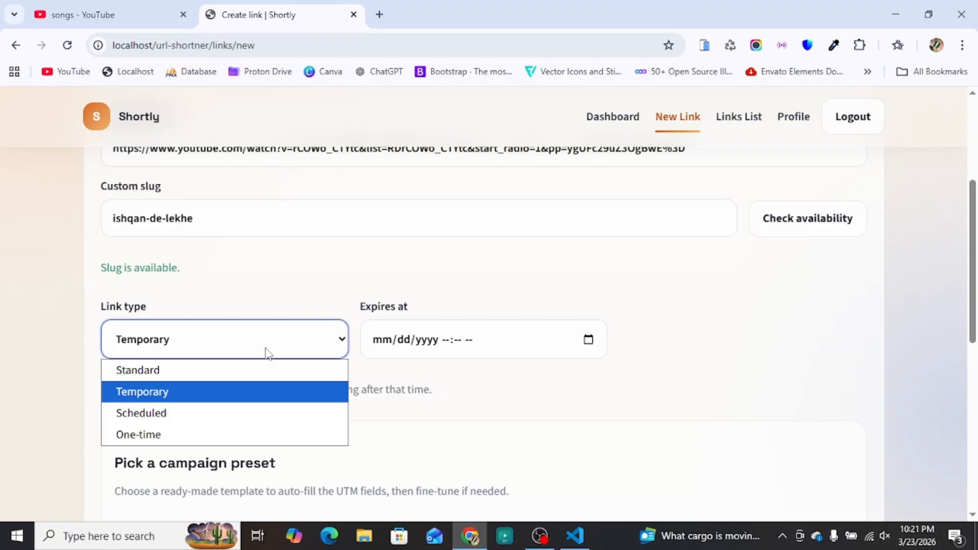
left_click(239, 419)
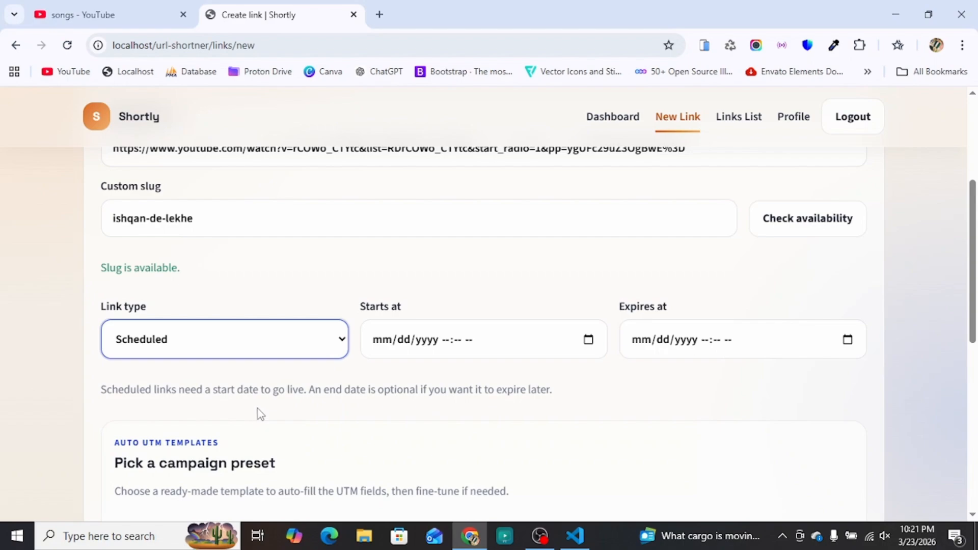
left_click(227, 351)
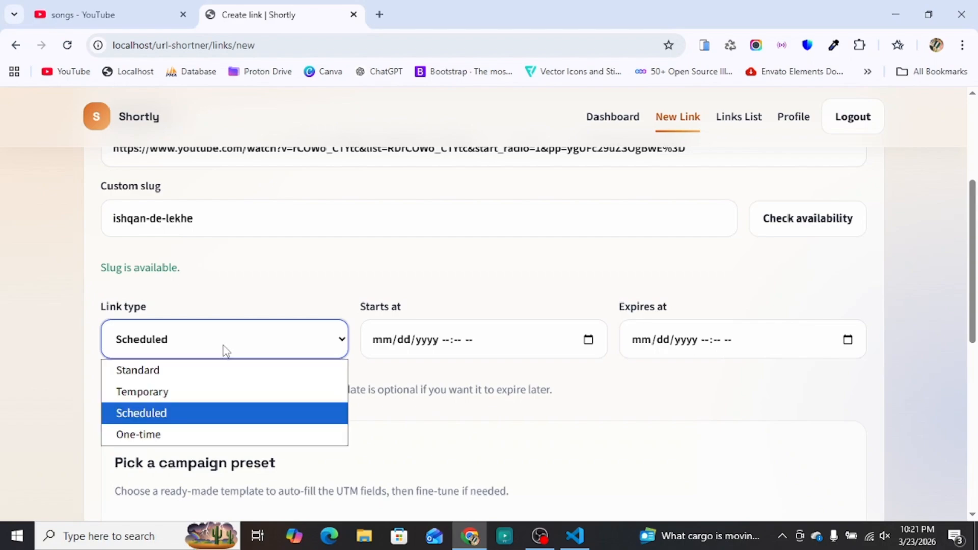
left_click(197, 435)
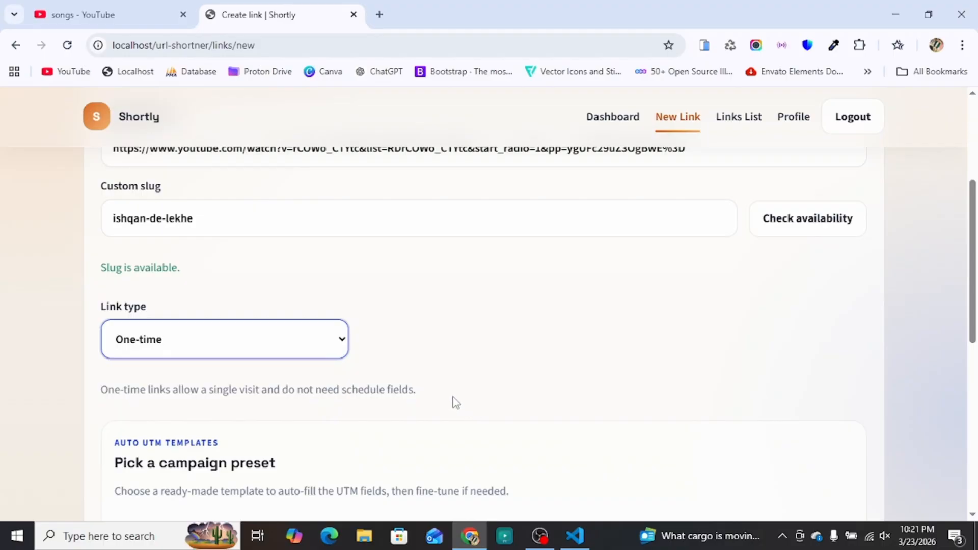
scroll(323, 391, "down", 1)
left_click(236, 283)
left_click(217, 304)
scroll(356, 339, "down", 3)
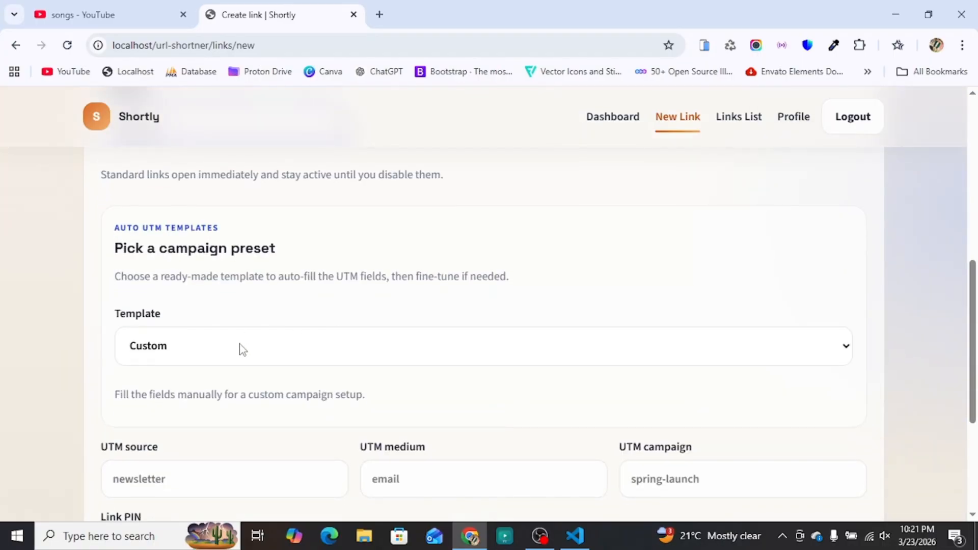
left_click(210, 351)
Step: Try the campaign presets and settle on Instagram launch (instagram/social/launch-drop)
left_click(194, 399)
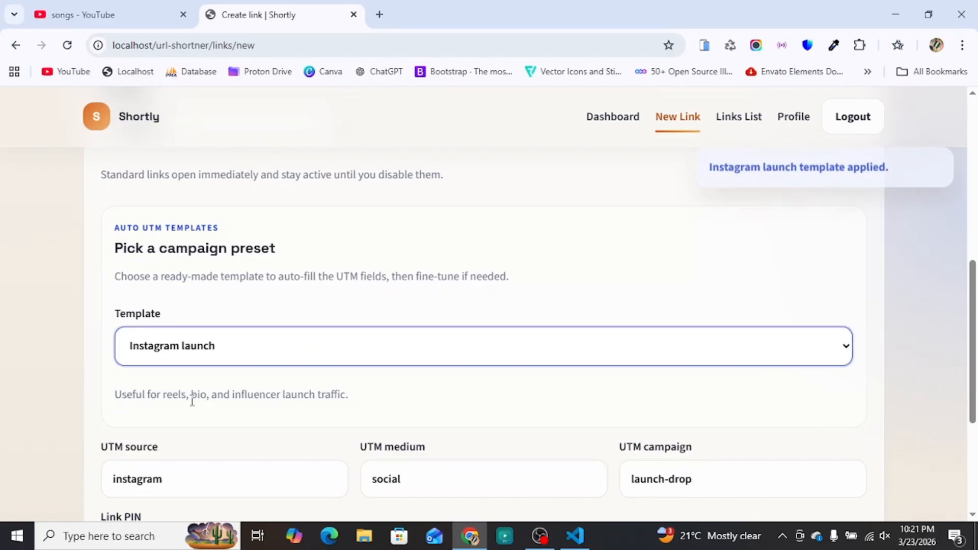
scroll(223, 340, "down", 3)
scroll(240, 320, "up", 1)
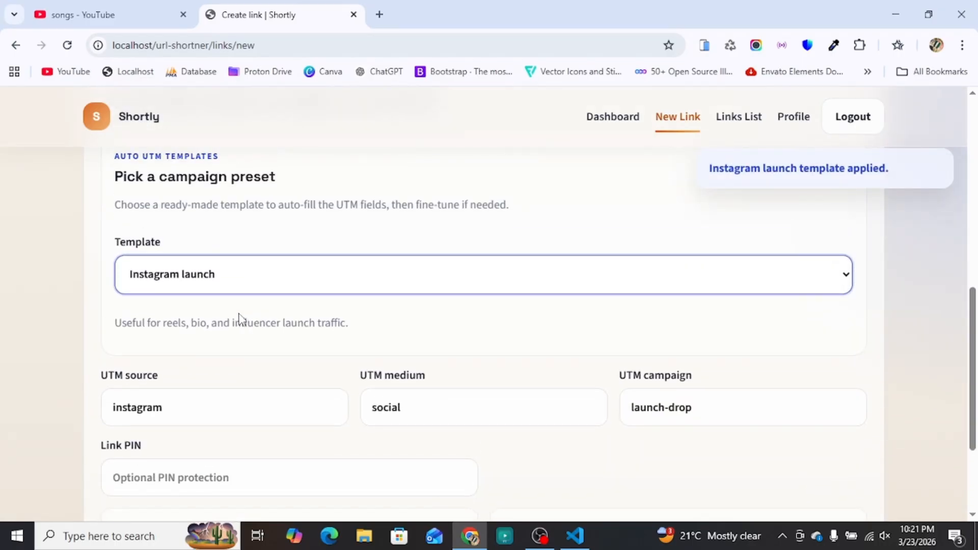
left_click(187, 284)
left_click(164, 354)
left_click(194, 281)
left_click(183, 390)
left_click(196, 274)
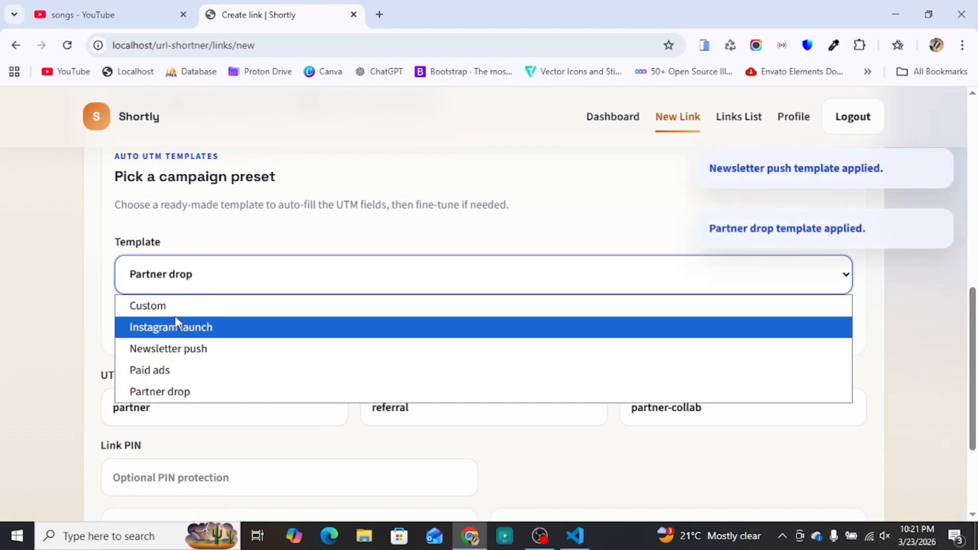
left_click(175, 312)
left_click(203, 279)
left_click(179, 326)
Step: Set a four-digit PIN, mark the link as favorite, and create the short link
scroll(309, 352, "down", 1)
scroll(311, 351, "down", 3)
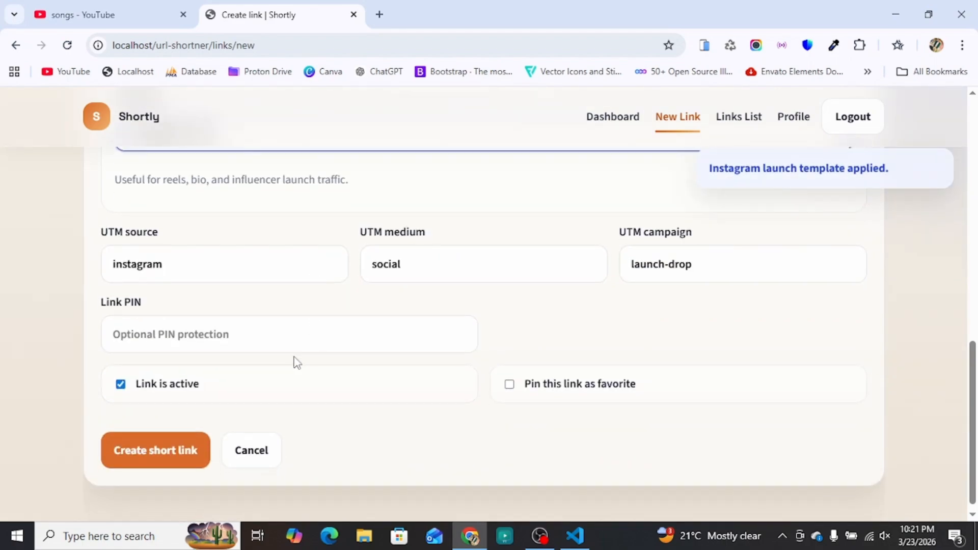
left_click(142, 334)
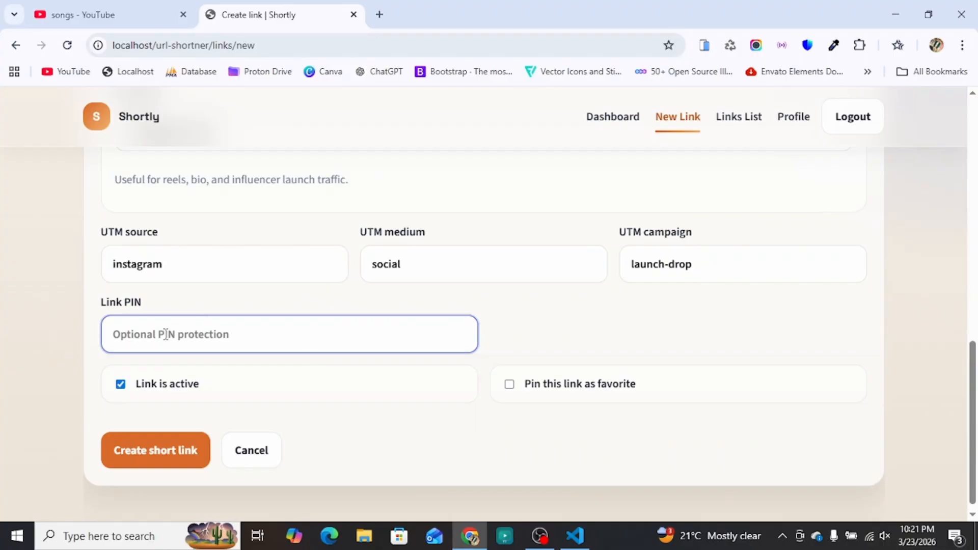
type("123")
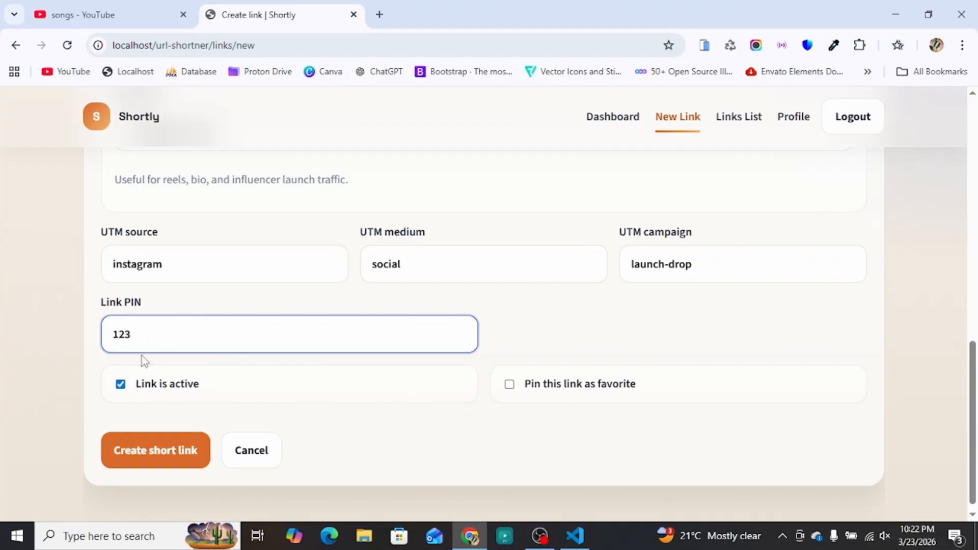
left_click(509, 384)
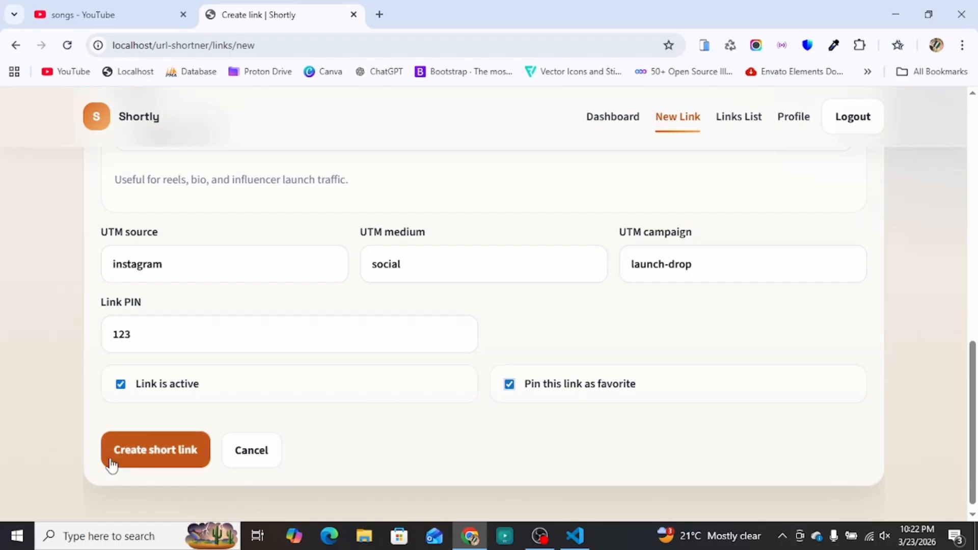
left_click(173, 451)
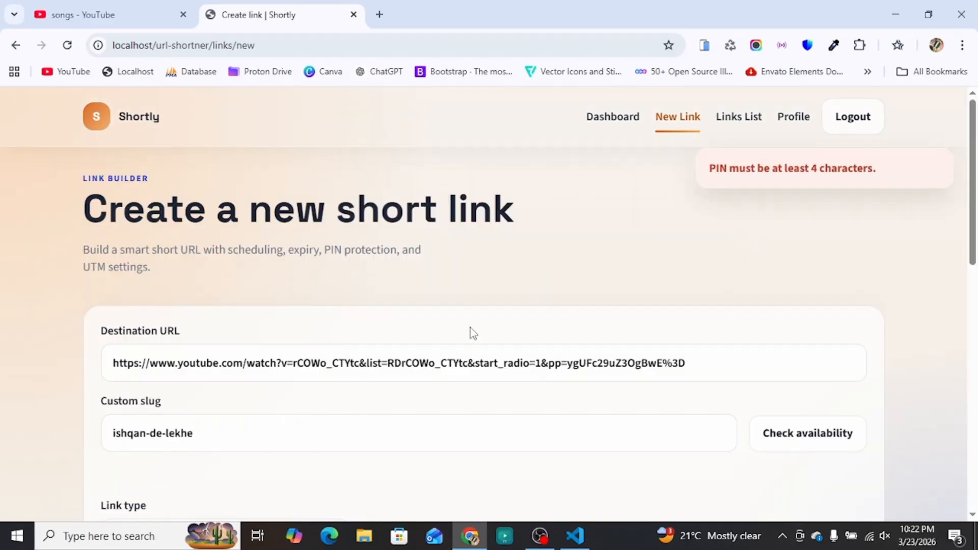
scroll(155, 414, "down", 15)
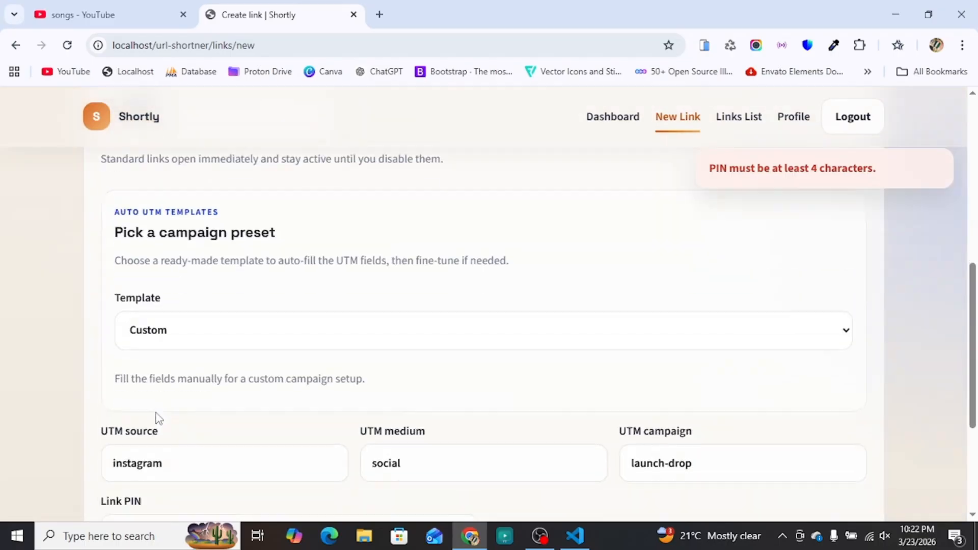
left_click(148, 334)
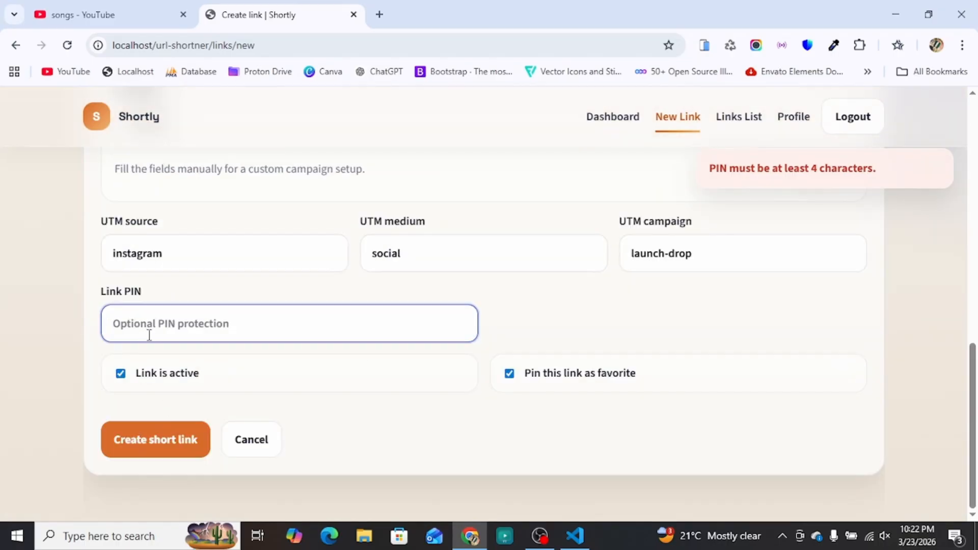
type("1234")
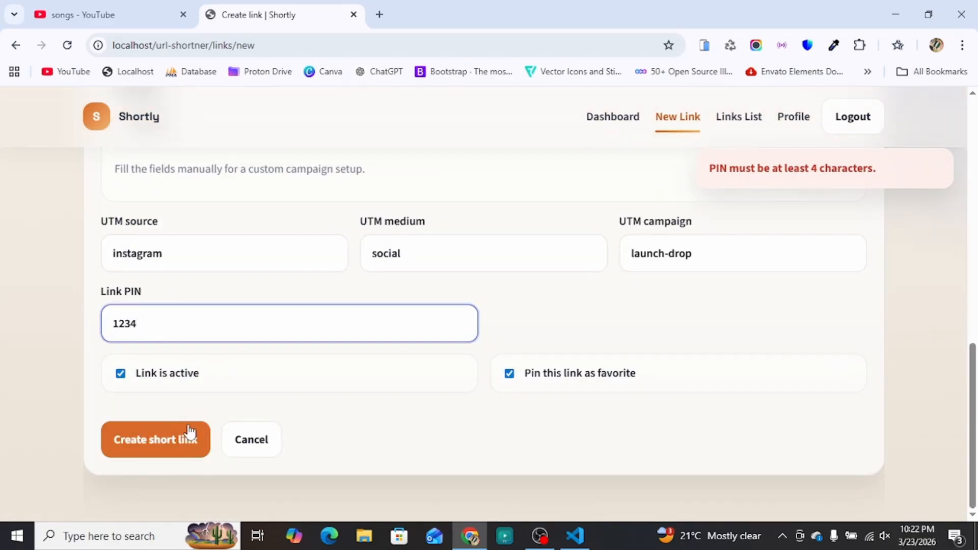
left_click(171, 447)
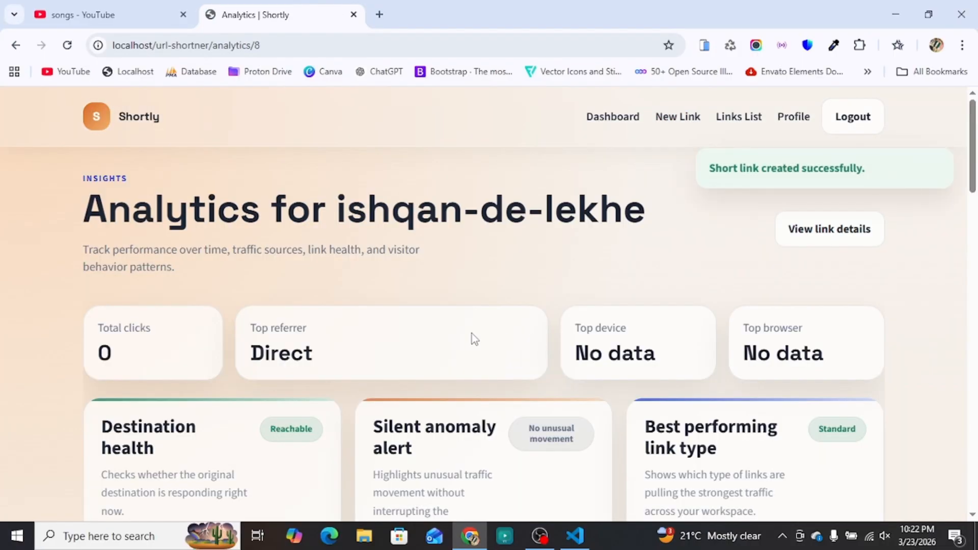
Step: Review ishqan-de-lekhe analytics: youtube.com destination at HTTP 200, 0 clicks, empty clicks chart
scroll(378, 366, "down", 2)
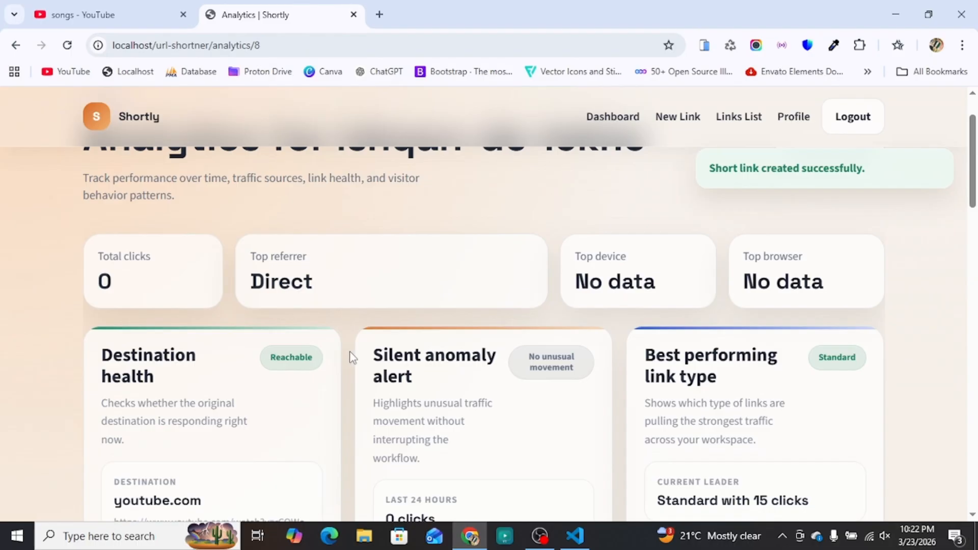
scroll(292, 358, "down", 3)
scroll(220, 346, "up", 1)
scroll(220, 347, "down", 1)
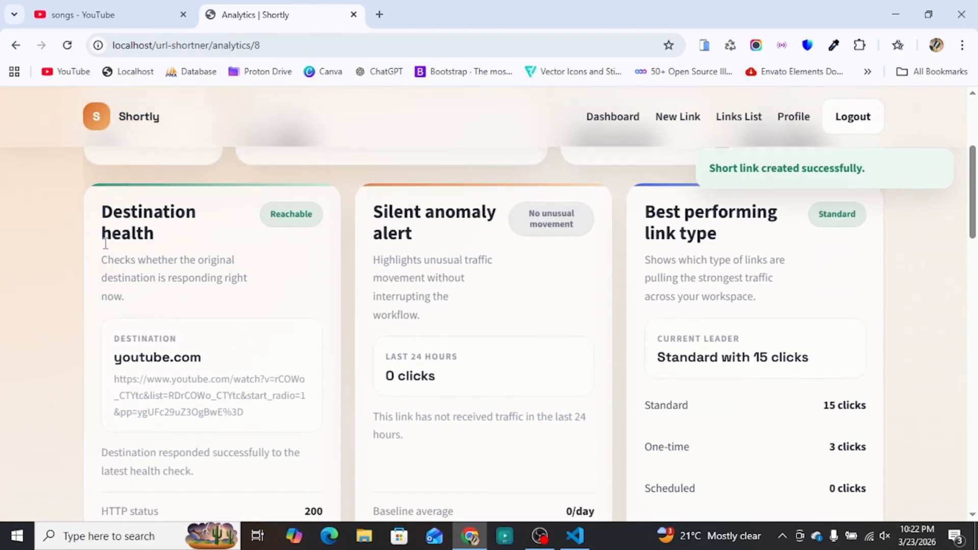
left_click_drag(113, 362, 262, 418)
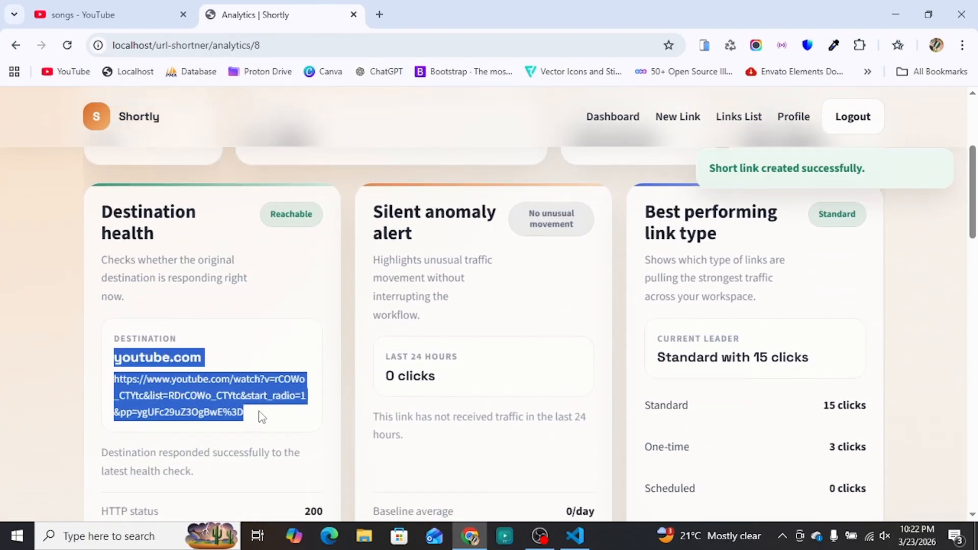
left_click(275, 224)
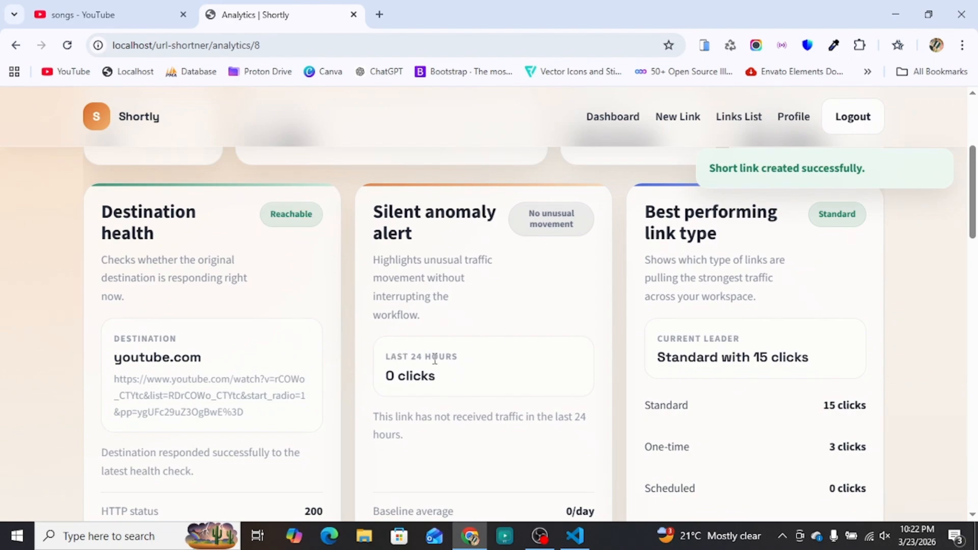
scroll(355, 365, "down", 8)
scroll(330, 389, "down", 15)
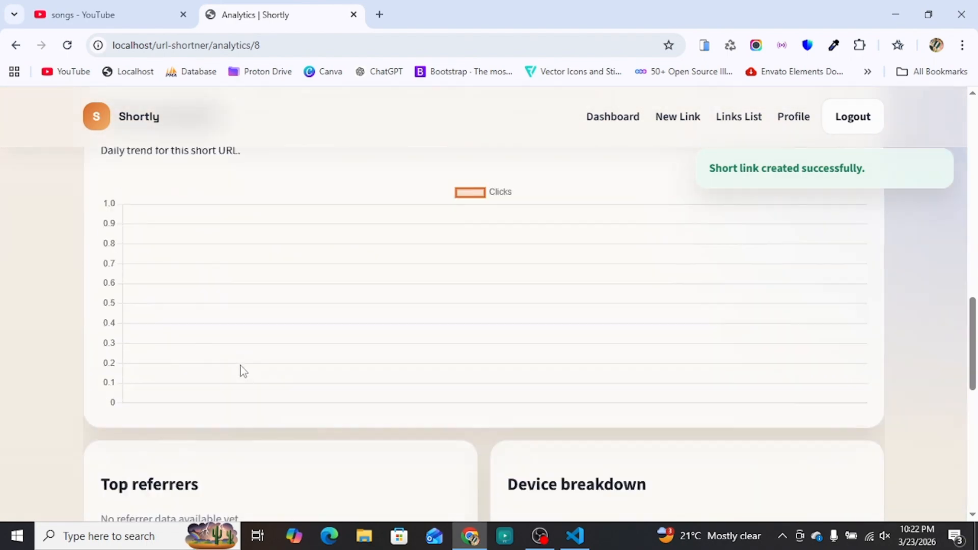
scroll(407, 357, "up", 20)
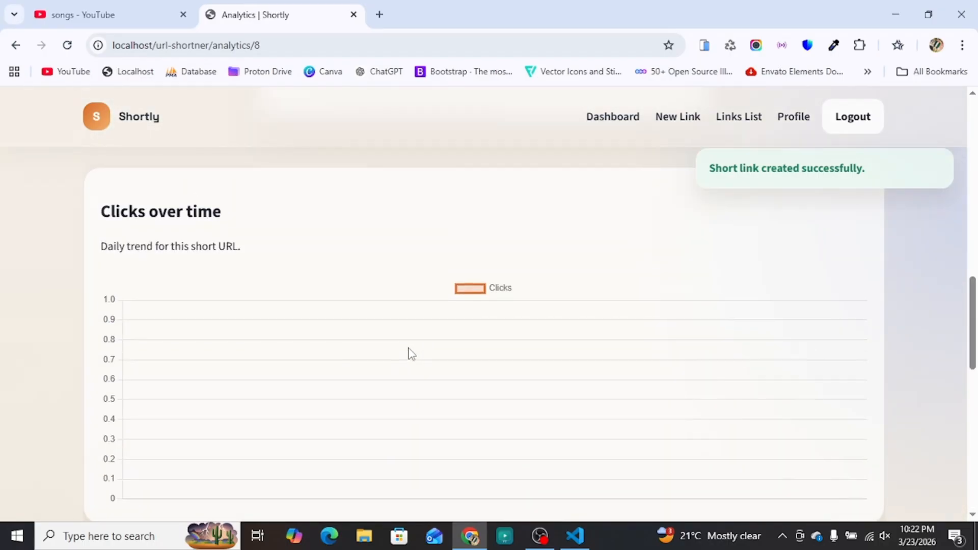
Step: Copy the ishqan-de-lekhe short URL from the links list and open it in a new tab
left_click(756, 123)
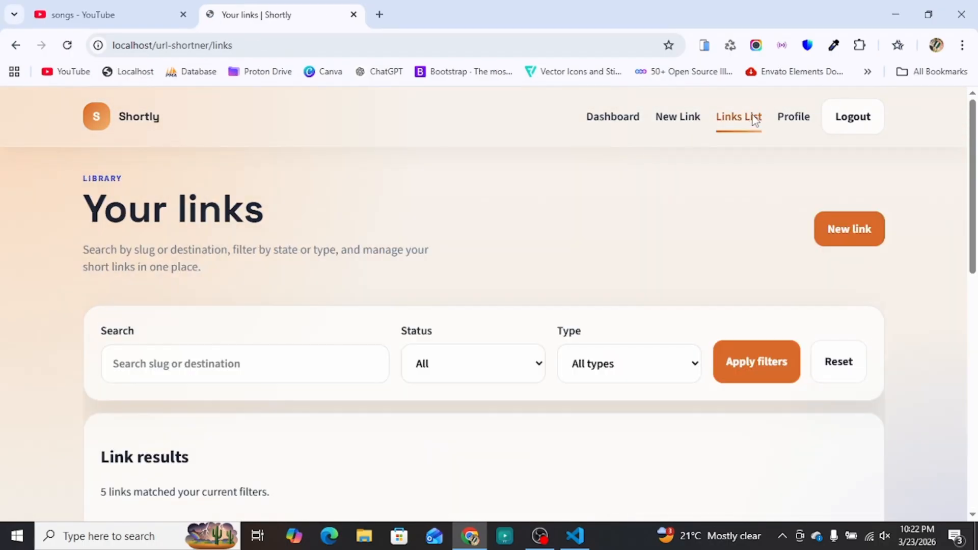
scroll(683, 337, "down", 4)
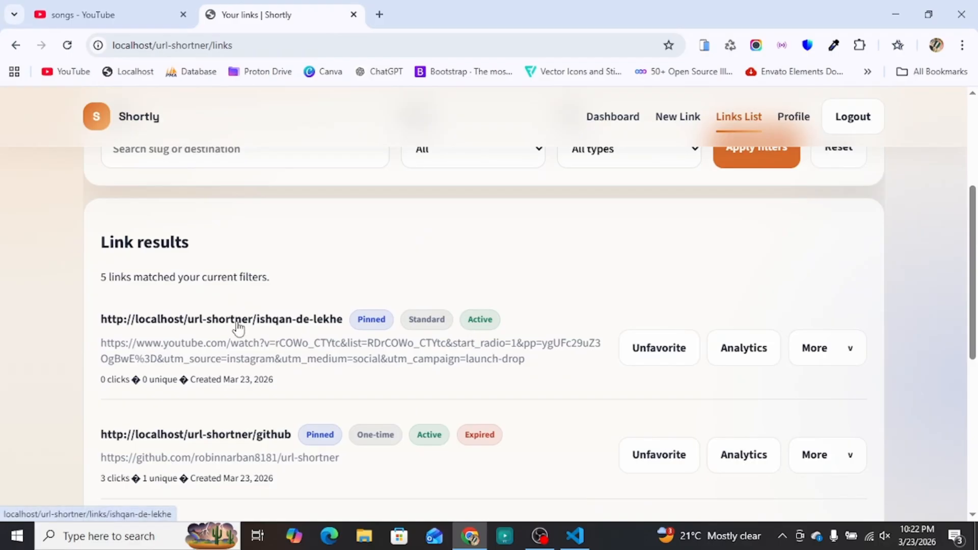
left_click(842, 358)
left_click(770, 398)
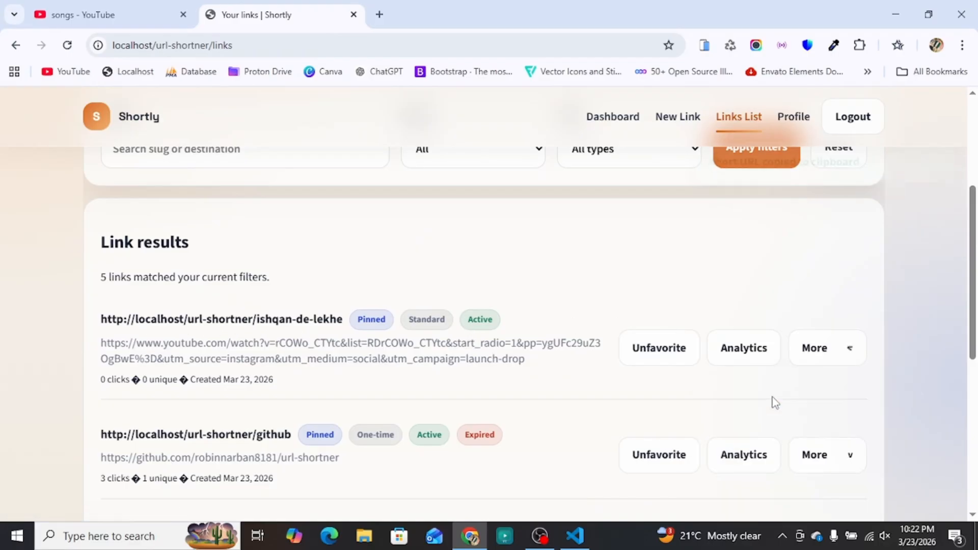
left_click(379, 14)
right_click(249, 51)
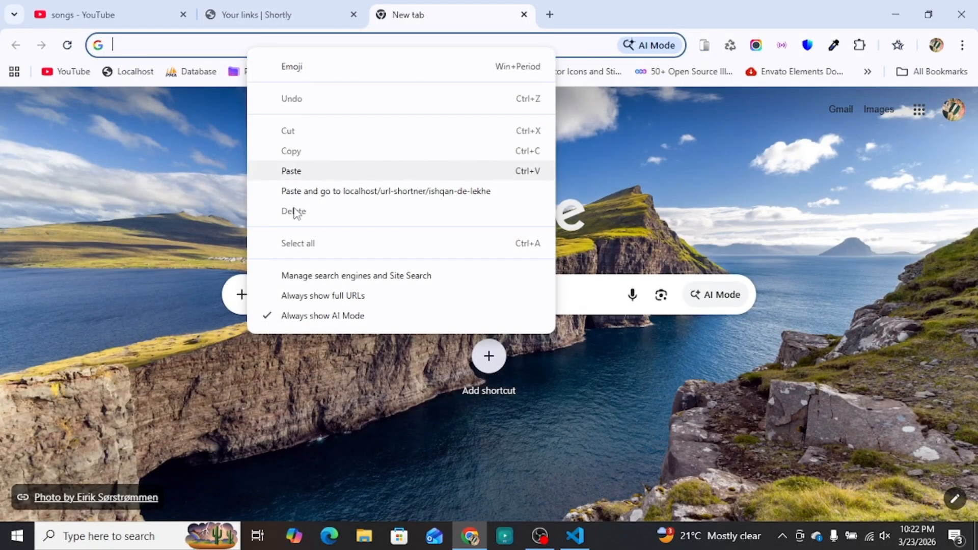
left_click(313, 172)
left_click(267, 81)
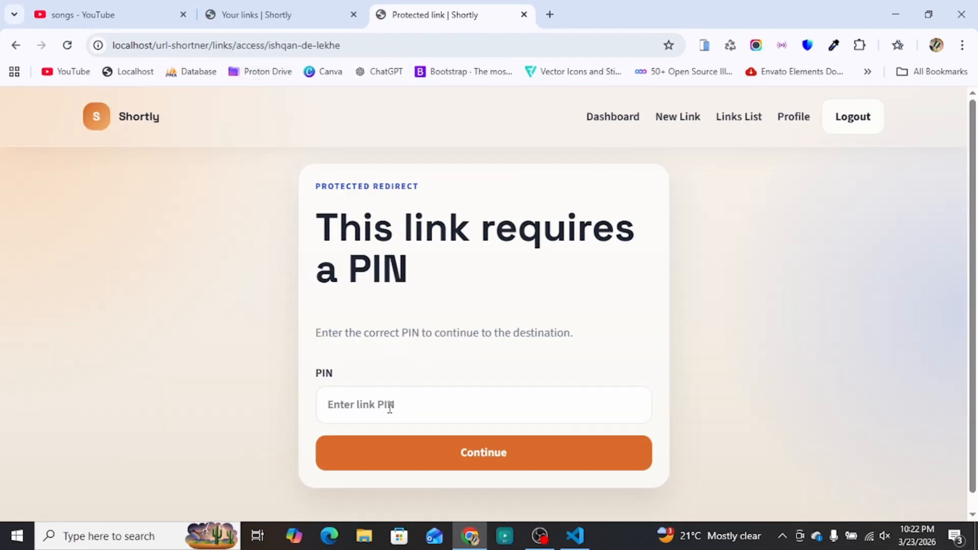
Step: Enter a wrong PIN, which is rejected, then the correct PIN to reach the video
left_click(390, 408)
type("12")
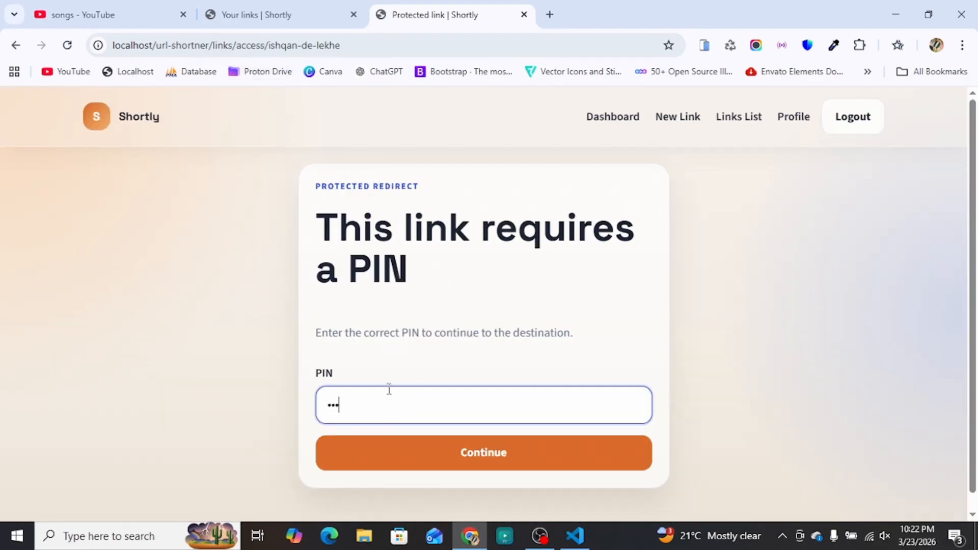
type("3")
left_click(463, 452)
left_click(394, 408)
type("12")
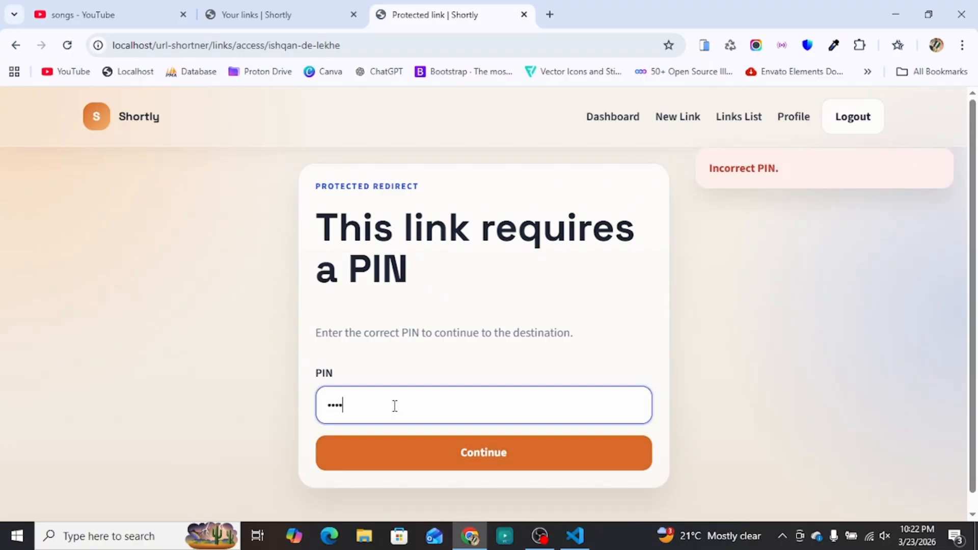
type("34")
left_click(517, 453)
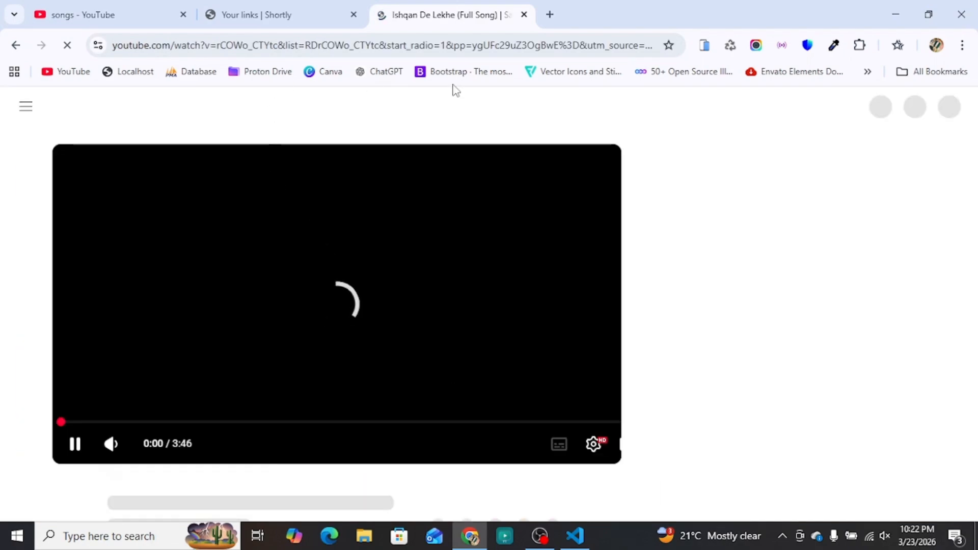
Step: Pause the Ishqan De Lekhe (Full Song) video and close its YouTube tab
left_click(343, 351)
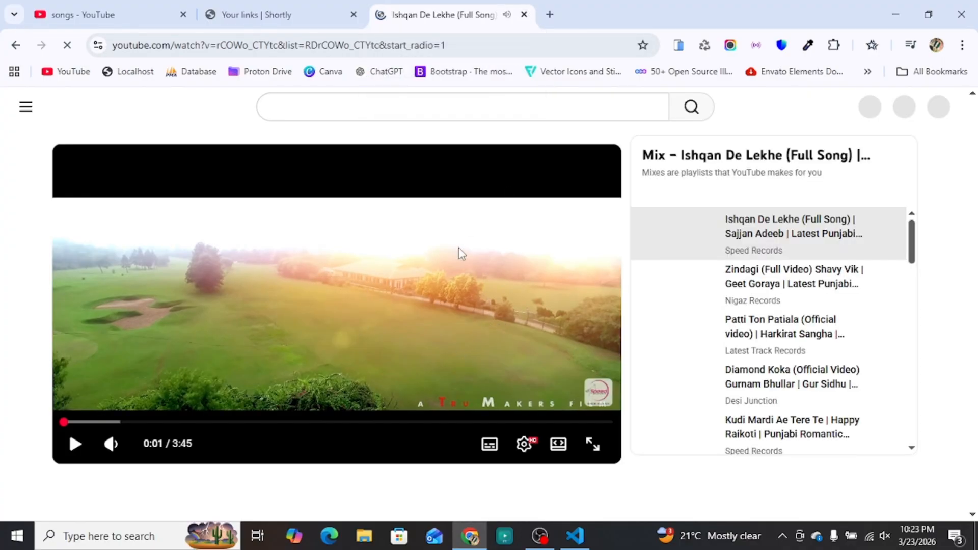
key("ctrl+w")
scroll(560, 357, "down", 3)
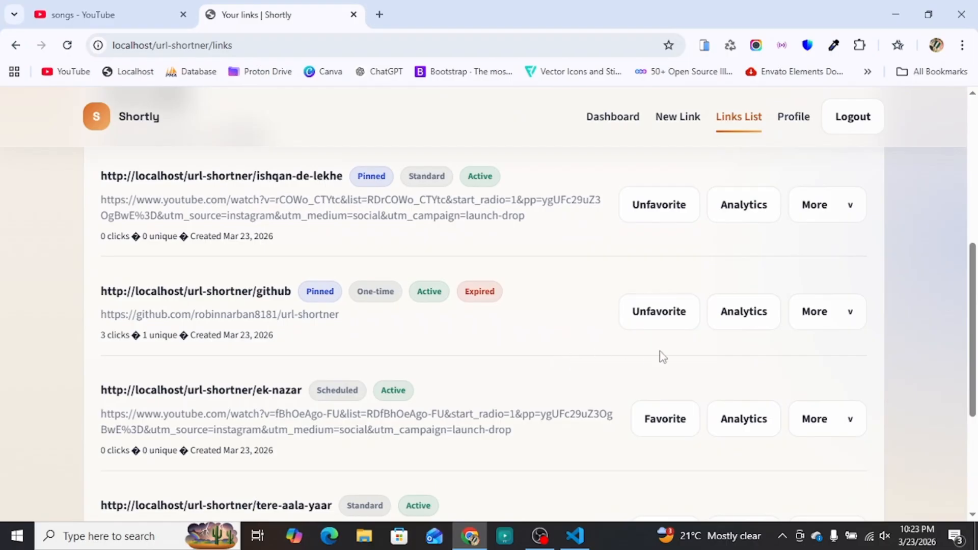
Step: Remove github from favorites and mark ek-nazar as a favorite instead
left_click(659, 319)
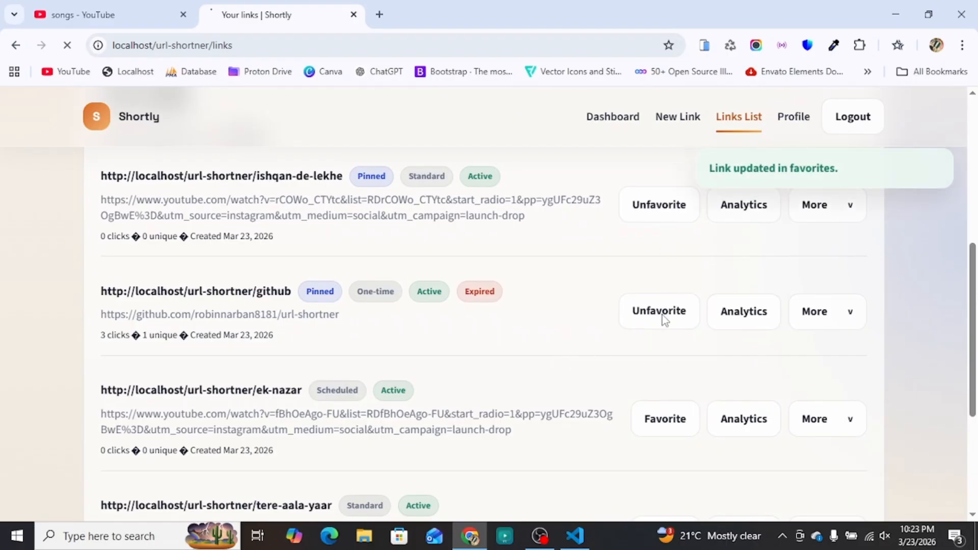
left_click(665, 320)
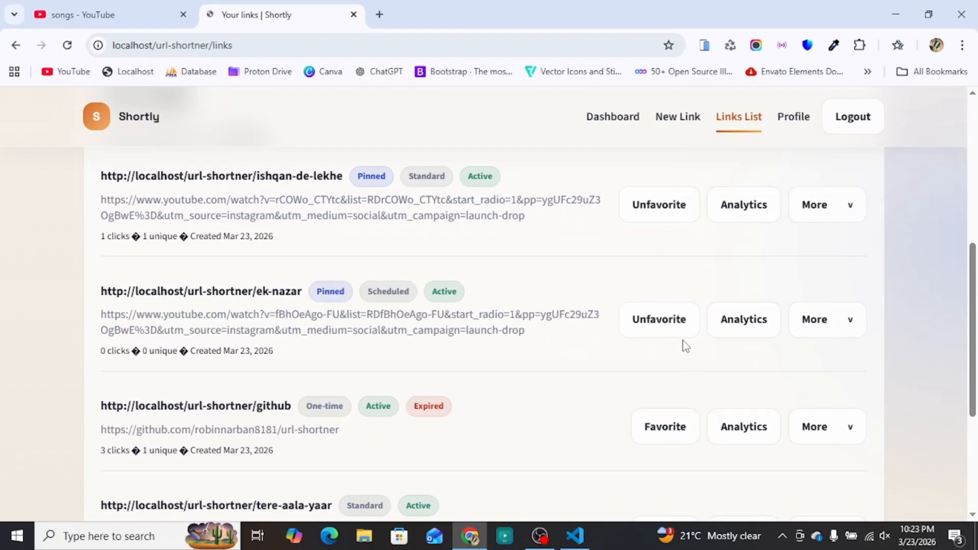
left_click(836, 332)
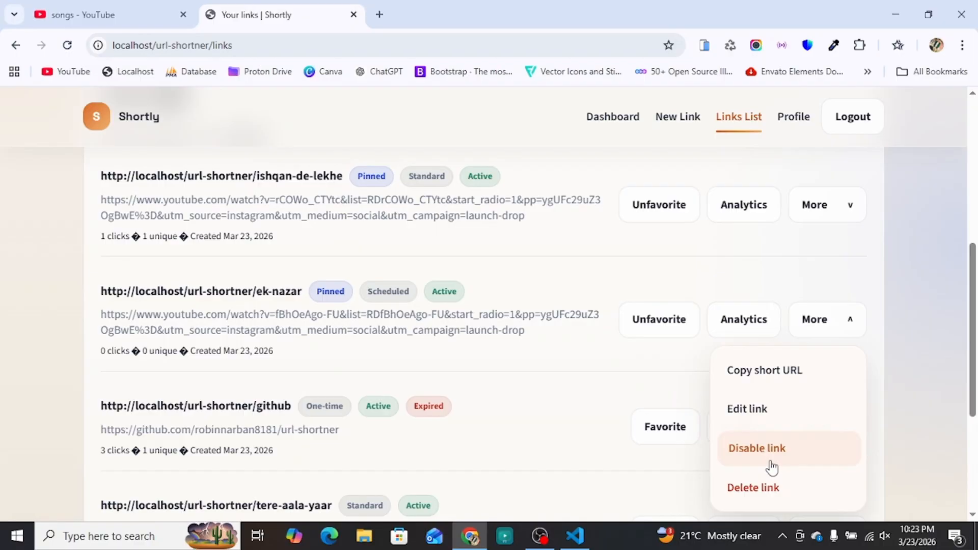
Step: Review ek-nazar's analytics, Summary and QR cards, then return to the Dashboard
left_click(731, 326)
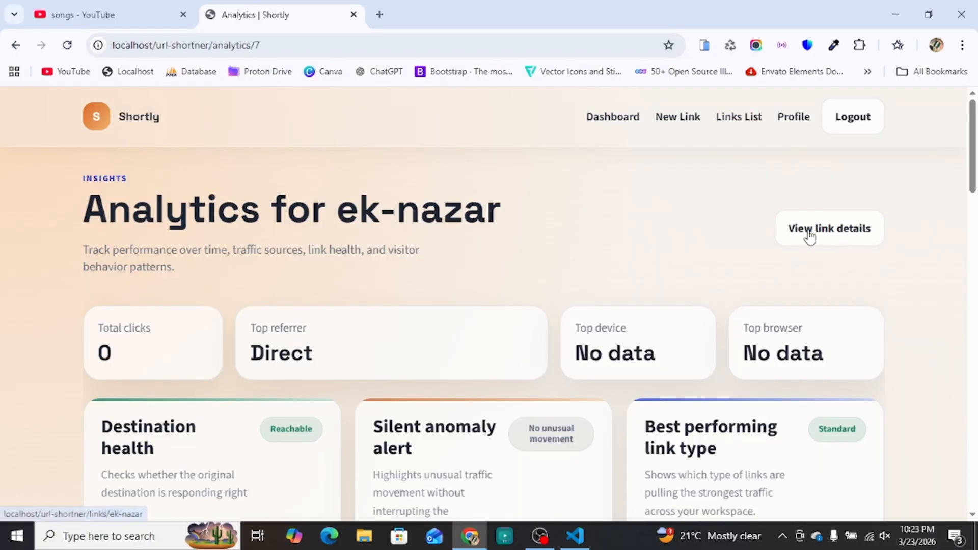
left_click(810, 232)
scroll(491, 343, "down", 3)
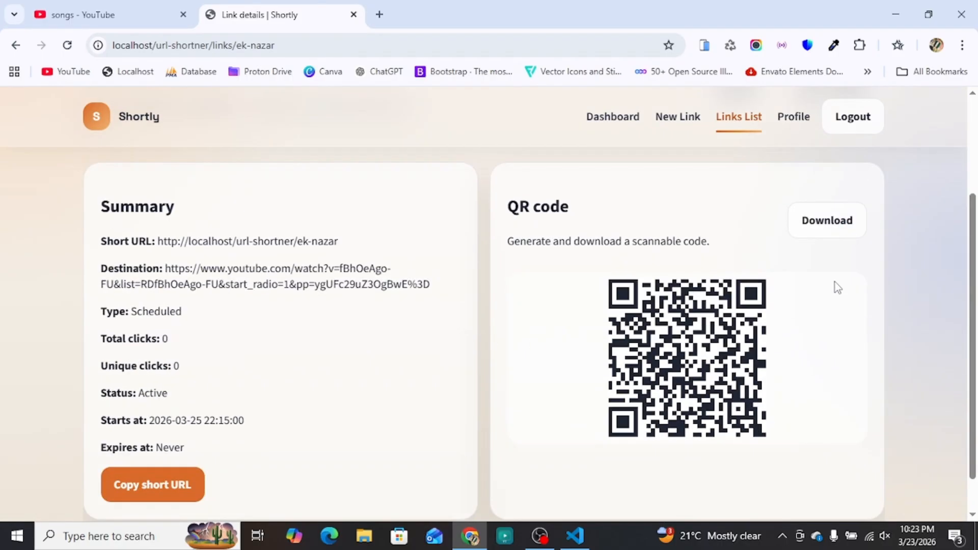
scroll(319, 376, "down", 1)
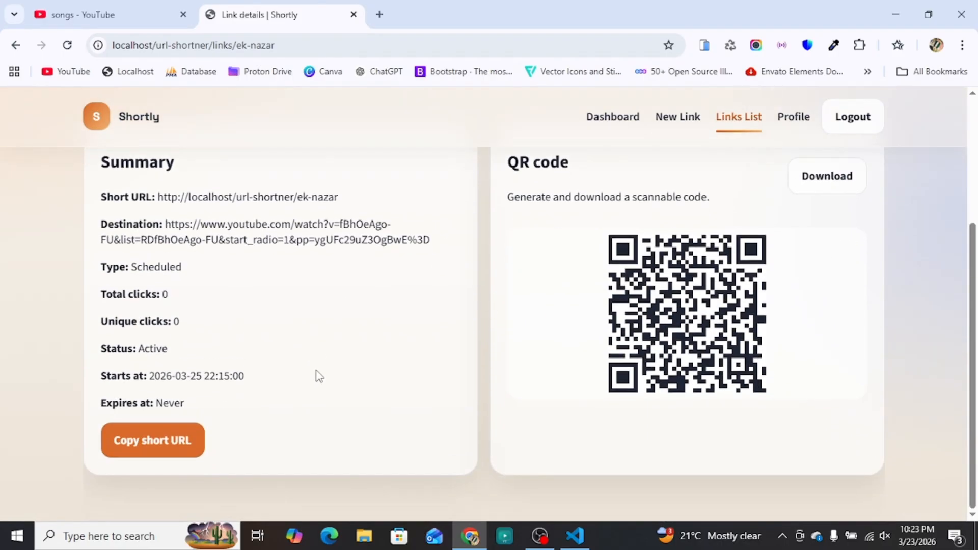
scroll(321, 371, "up", 4)
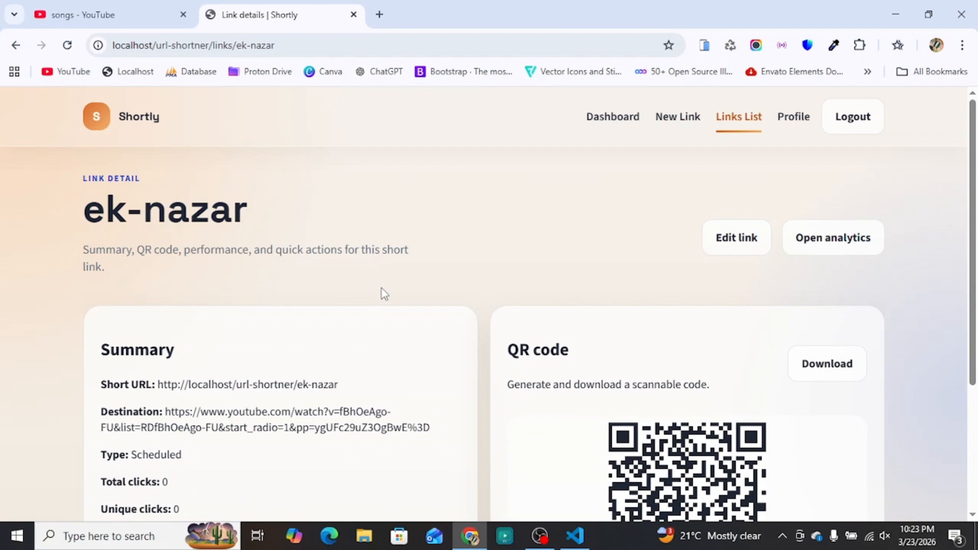
left_click(606, 118)
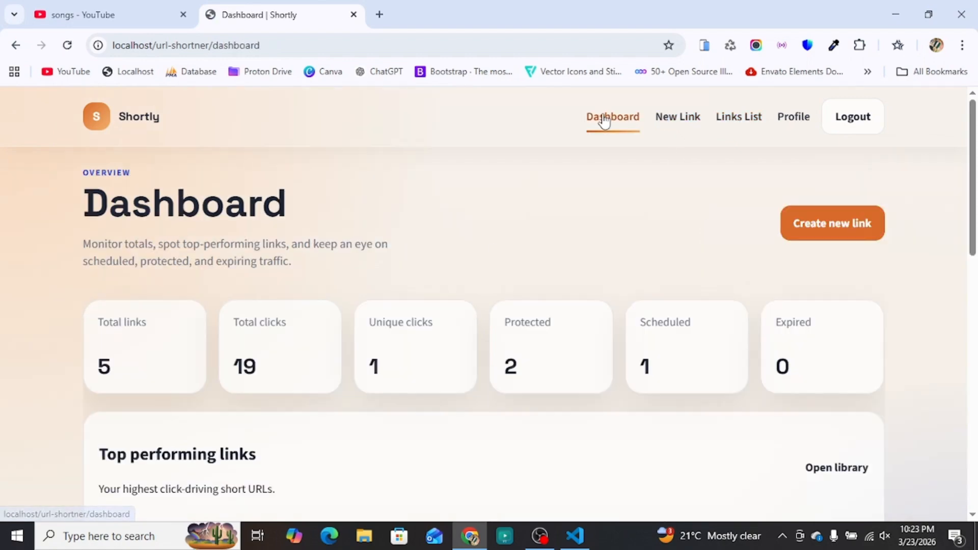
scroll(347, 345, "down", 4)
scroll(355, 343, "down", 10)
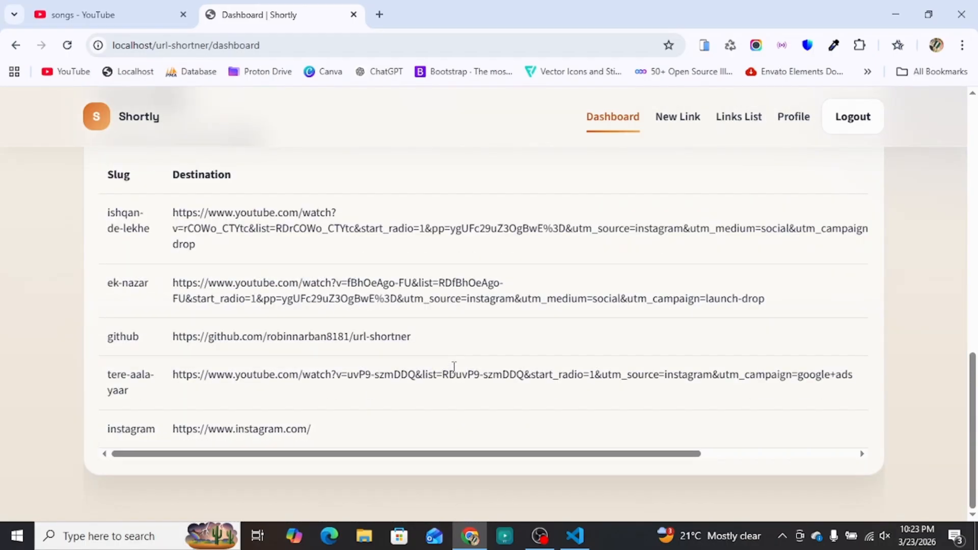
scroll(454, 367, "up", 8)
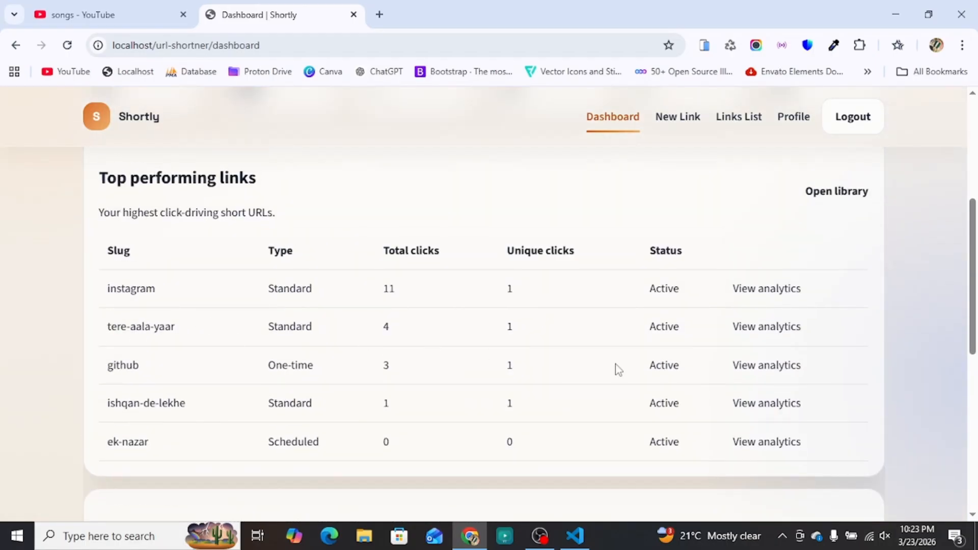
left_click(765, 290)
scroll(489, 372, "down", 5)
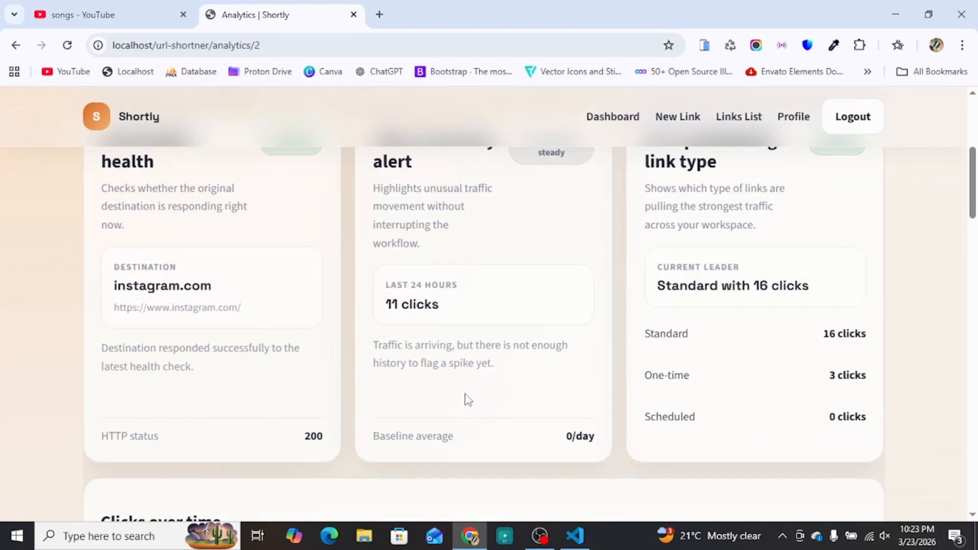
scroll(467, 397, "up", 3)
scroll(496, 395, "down", 15)
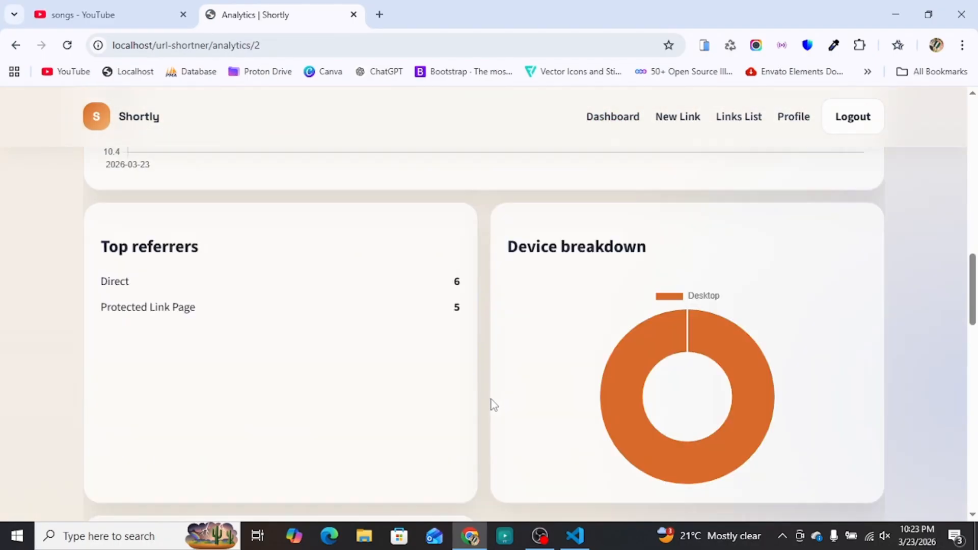
scroll(492, 400, "down", 8)
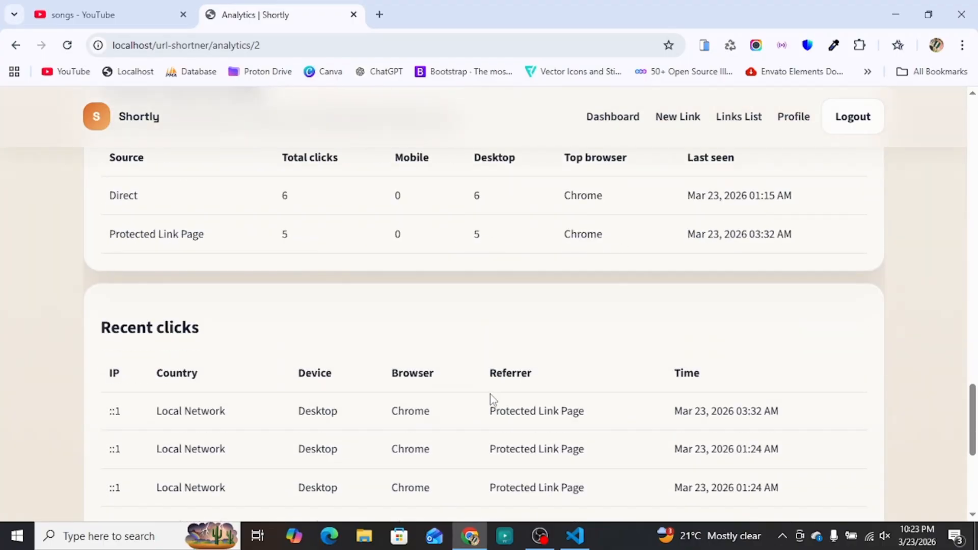
scroll(489, 397, "down", 1)
key("XF86AudioMute")
scroll(421, 325, "up", 1)
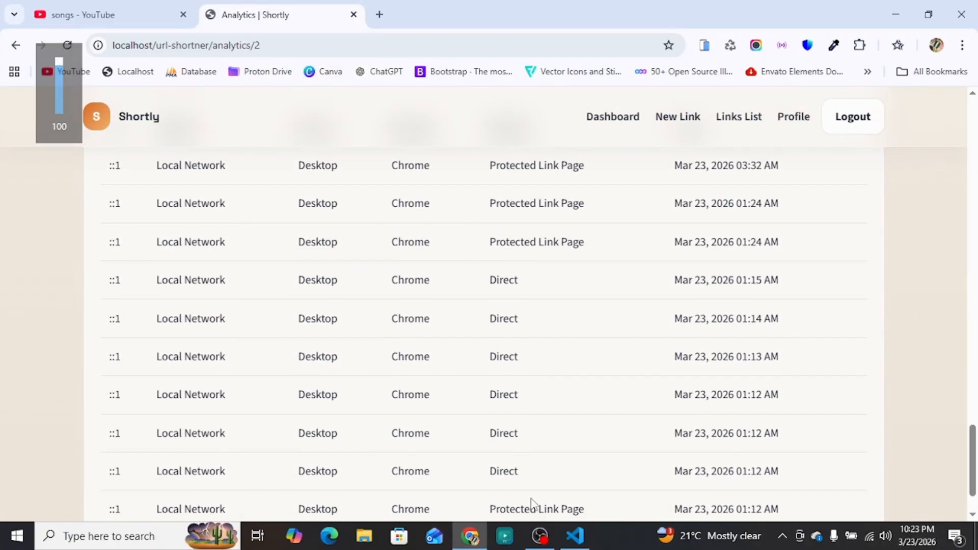
scroll(609, 163, "up", 4)
left_click(611, 132)
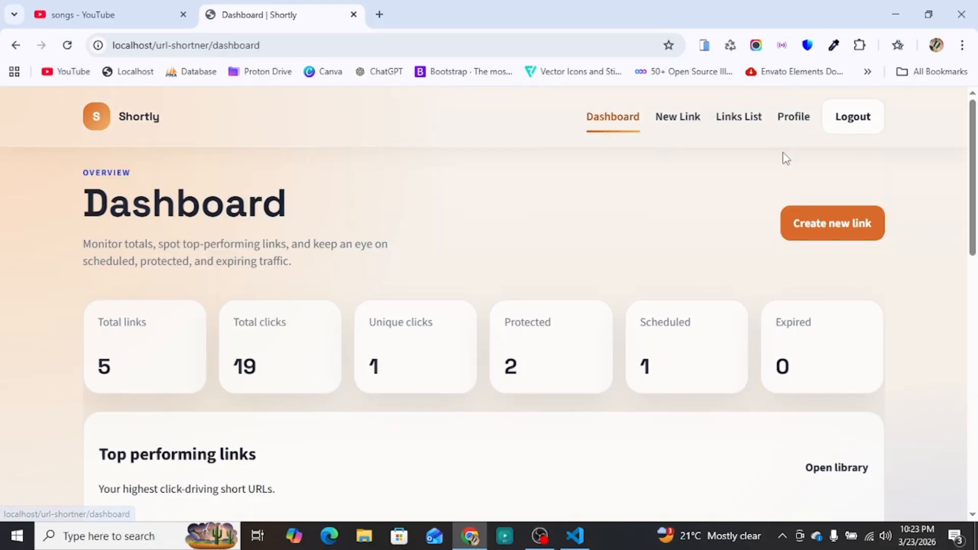